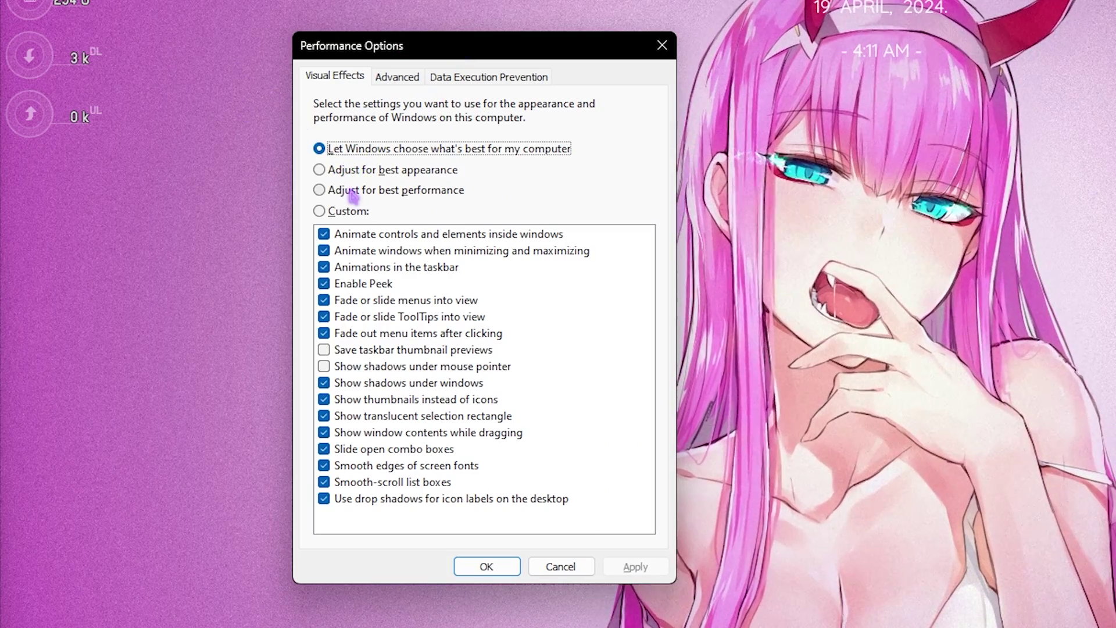
Apply best-performance visual effects but keep taskbar thumbnail previews, icon thumbnails and smooth font edges.
click(352, 194)
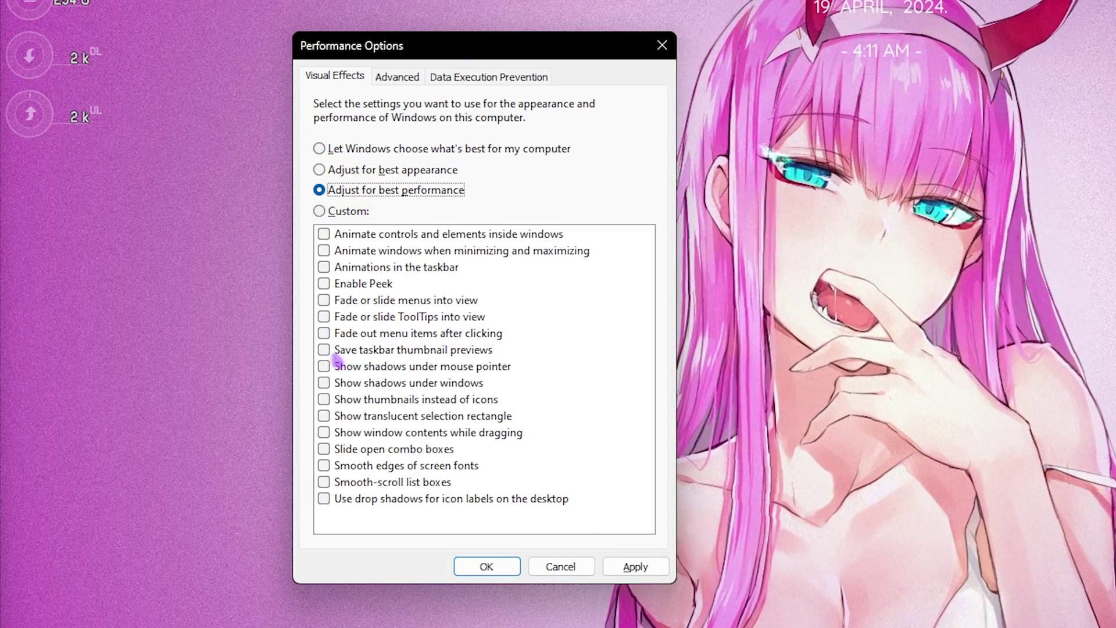
click(337, 352)
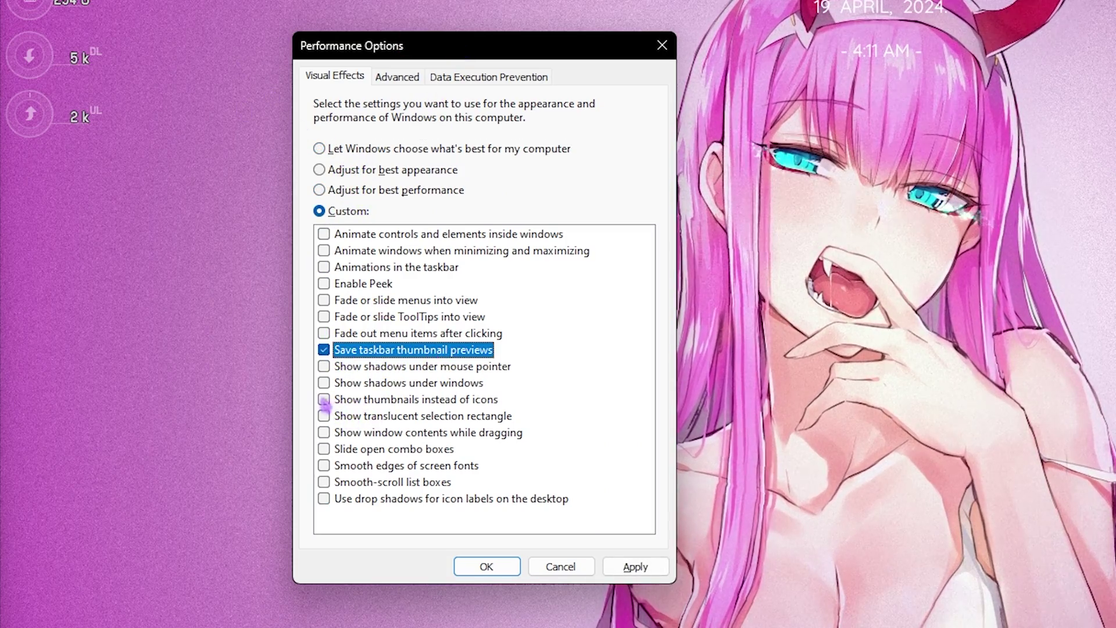
click(324, 400)
click(324, 466)
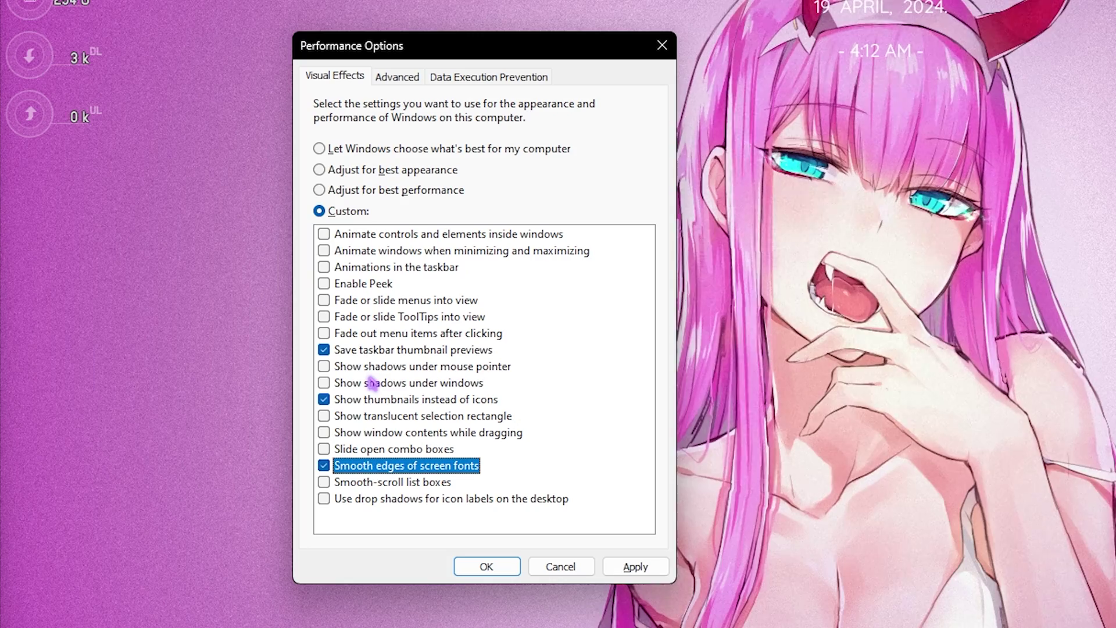
click(398, 77)
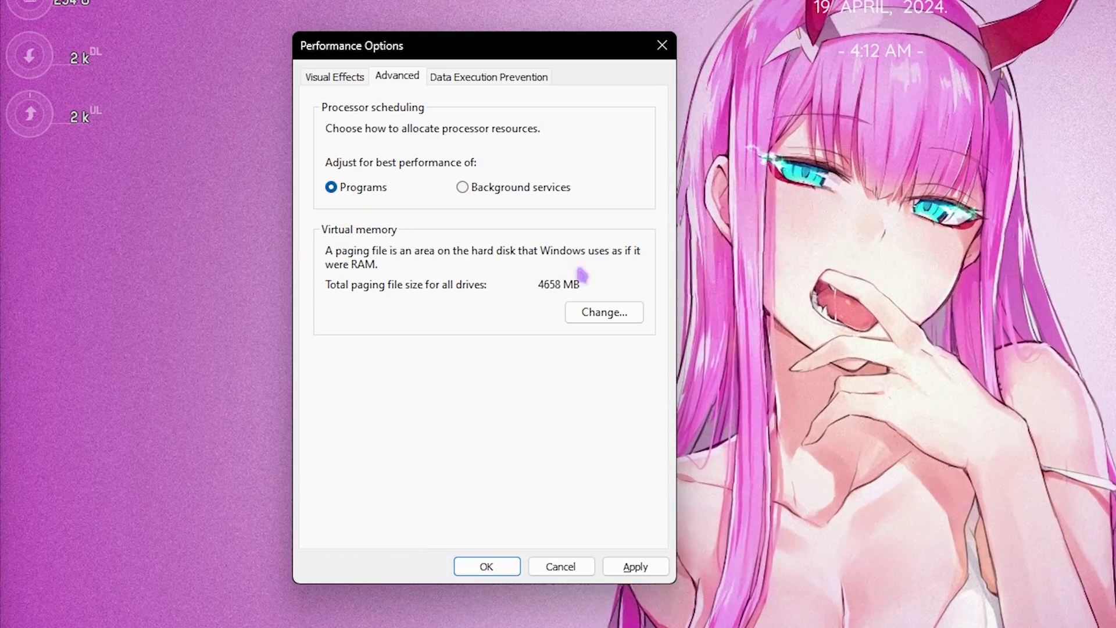
Open the C: paging file settings and select the 1361 MB initial size value.
click(576, 310)
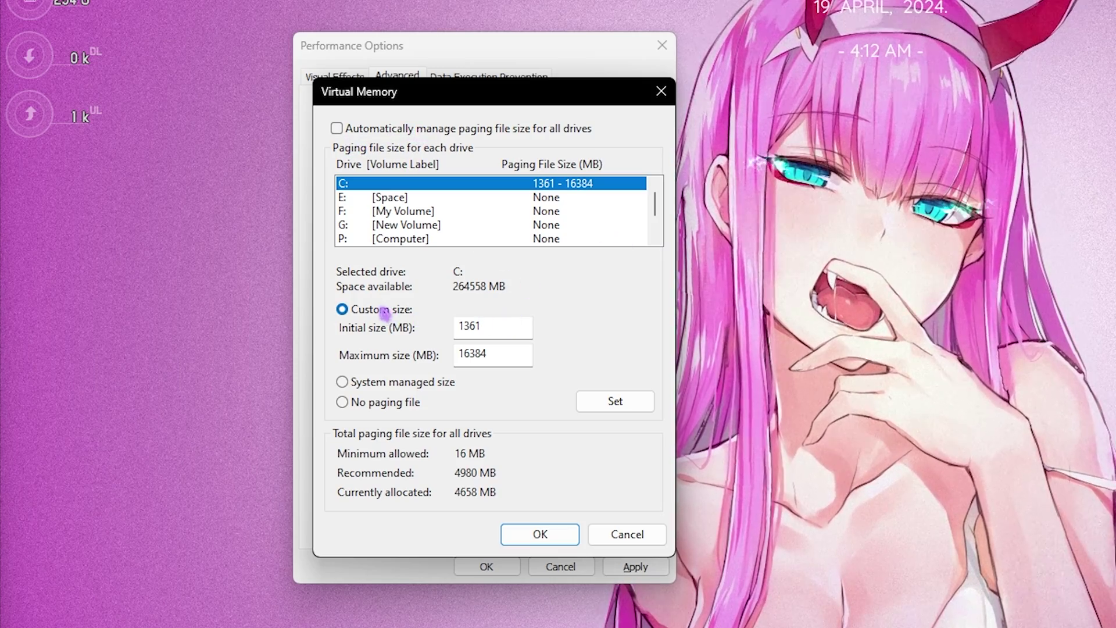
click(500, 327)
drag(500, 327, 379, 321)
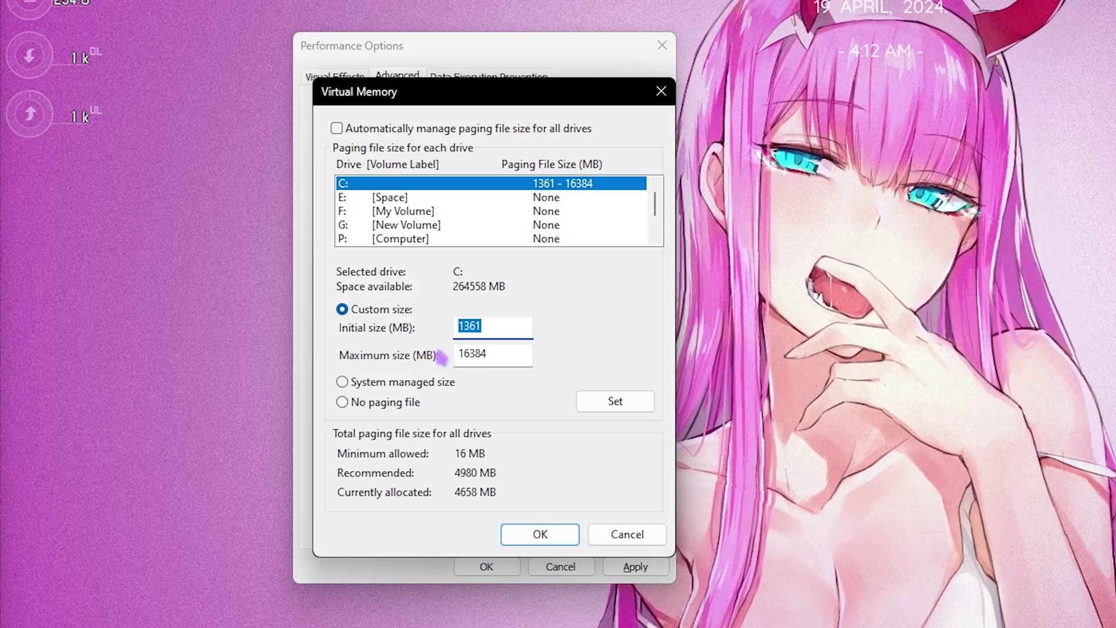
Launch Calculator from Start search, then bring up the search again.
key(super)
text(calculator)
key(Return)
key(super)
Check the 32.0 GB installed physical memory in System Information, then close it.
text(system information)
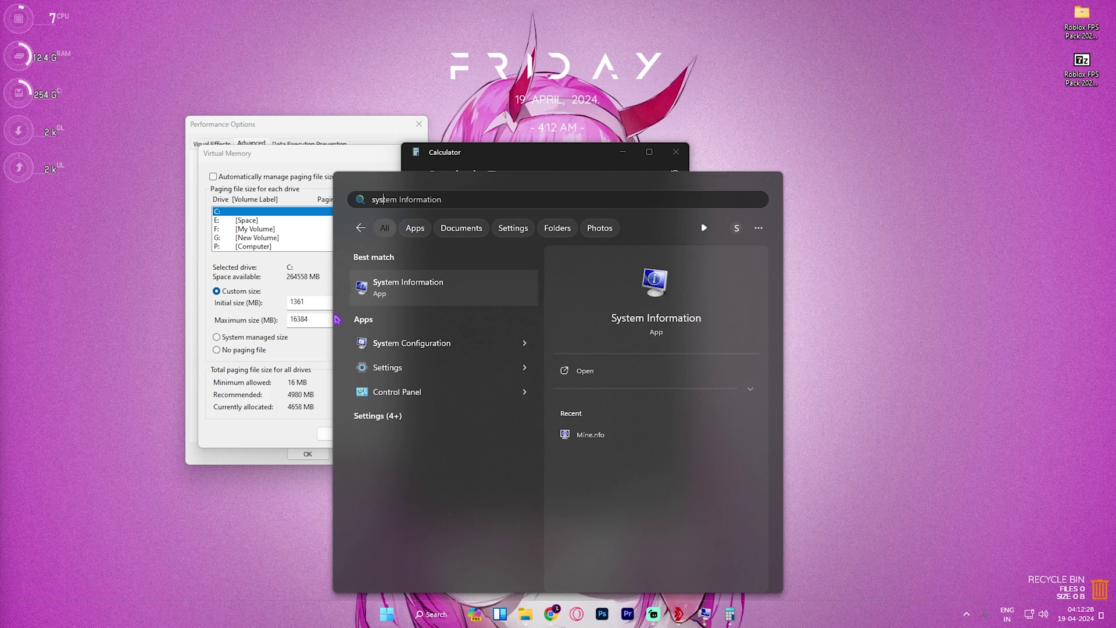
key(Return)
click(456, 413)
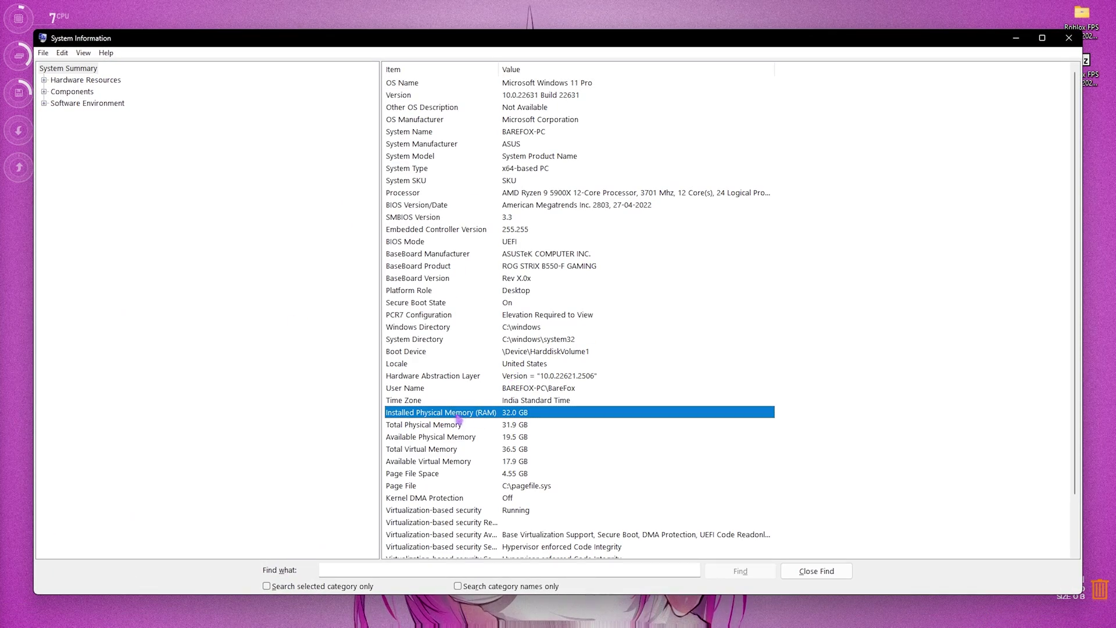
click(1069, 39)
Compute 32 × 1024 = 32,768 in Calculator.
click(581, 457)
click(517, 460)
click(651, 379)
click(441, 456)
click(510, 495)
click(508, 457)
key(4)
click(652, 494)
Divide 32,768 by 2 to get 16,384 MB and confirm the virtual memory settings.
drag(598, 226, 702, 225)
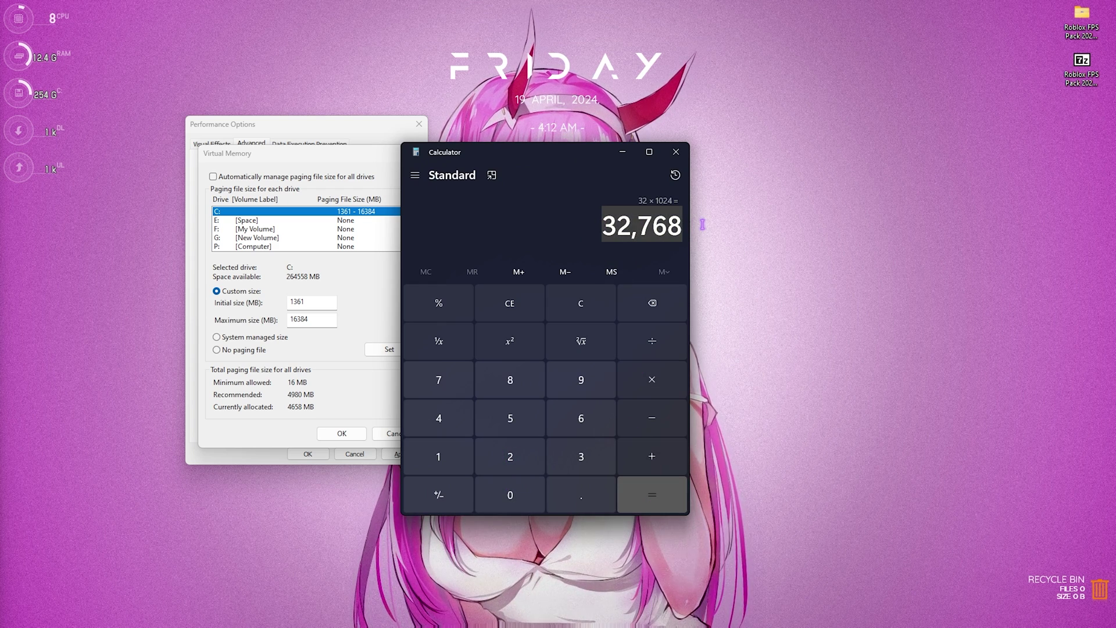
click(652, 342)
key(2)
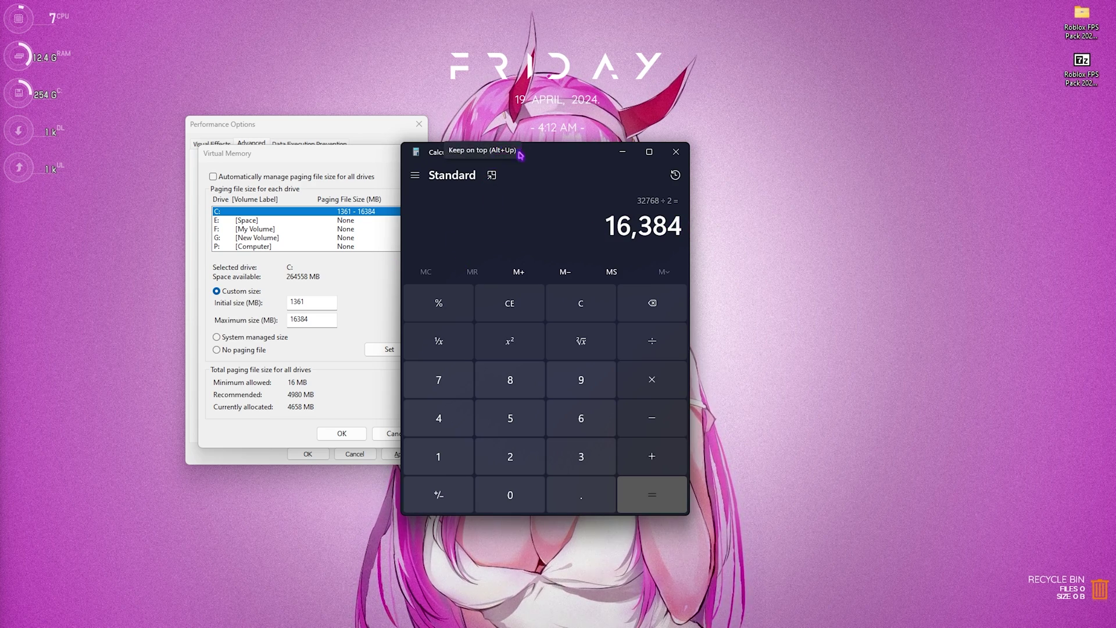
click(676, 152)
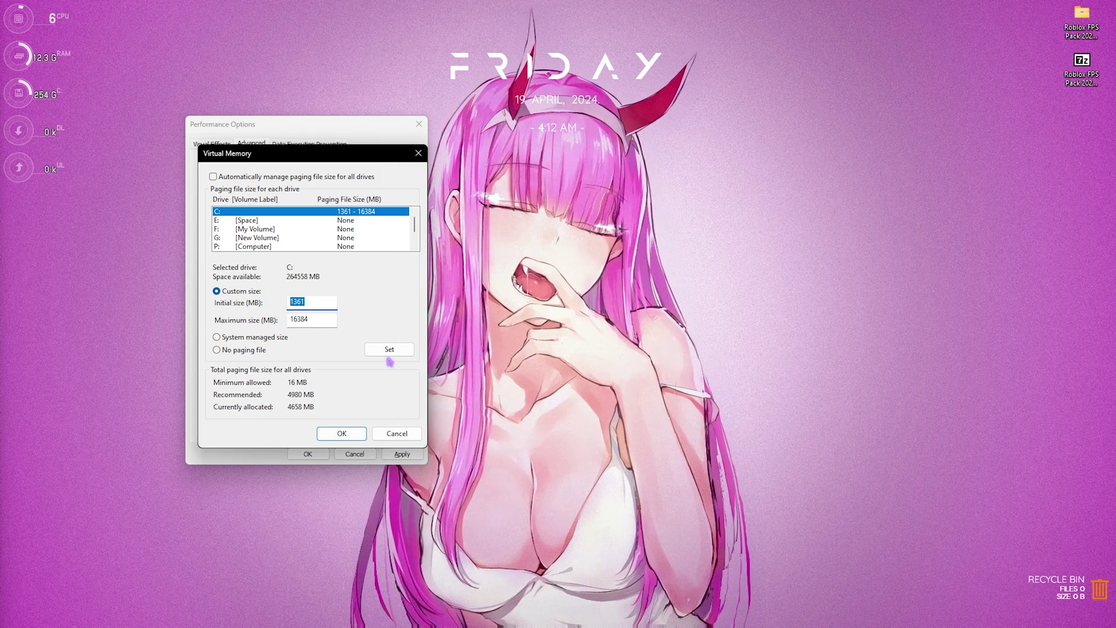
click(342, 433)
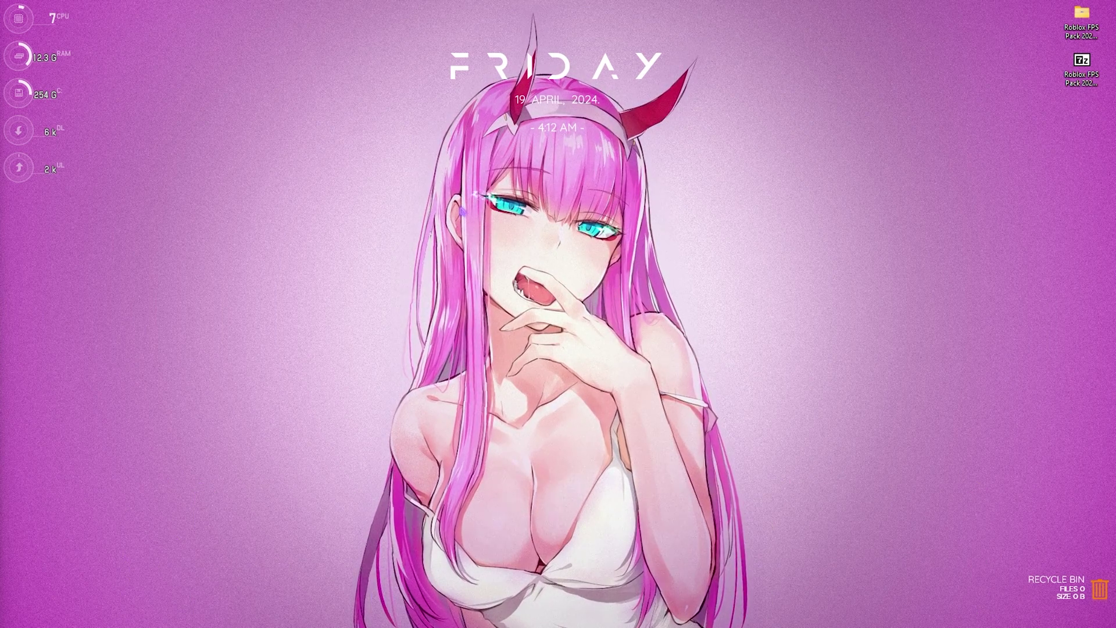
Launch the Local Group Policy Editor maximized with a widened navigation tree.
key(super)
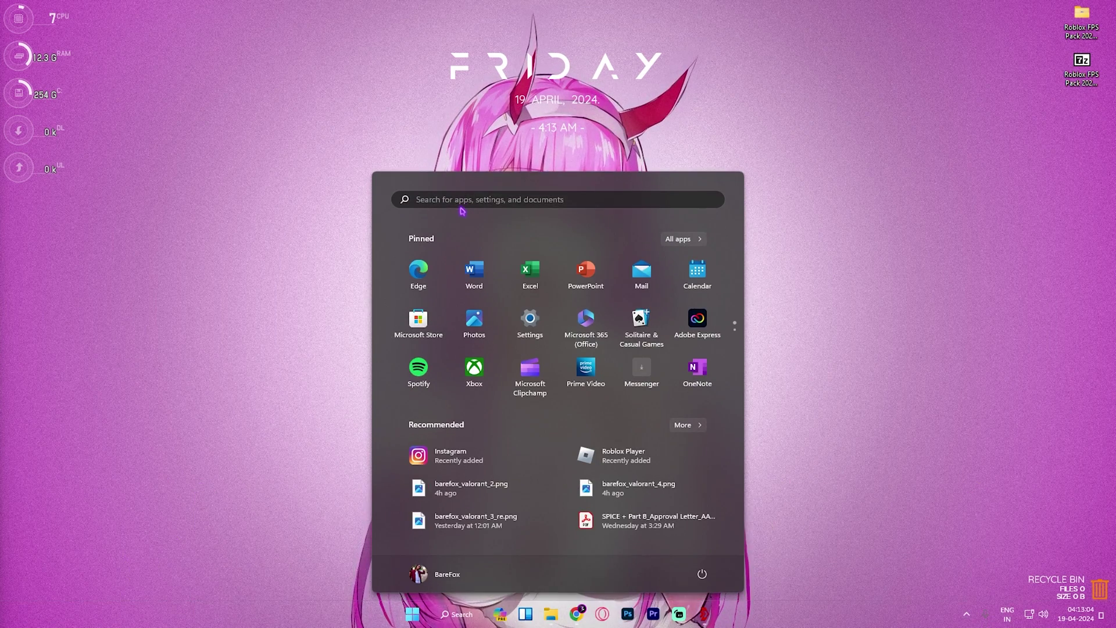
text(local)
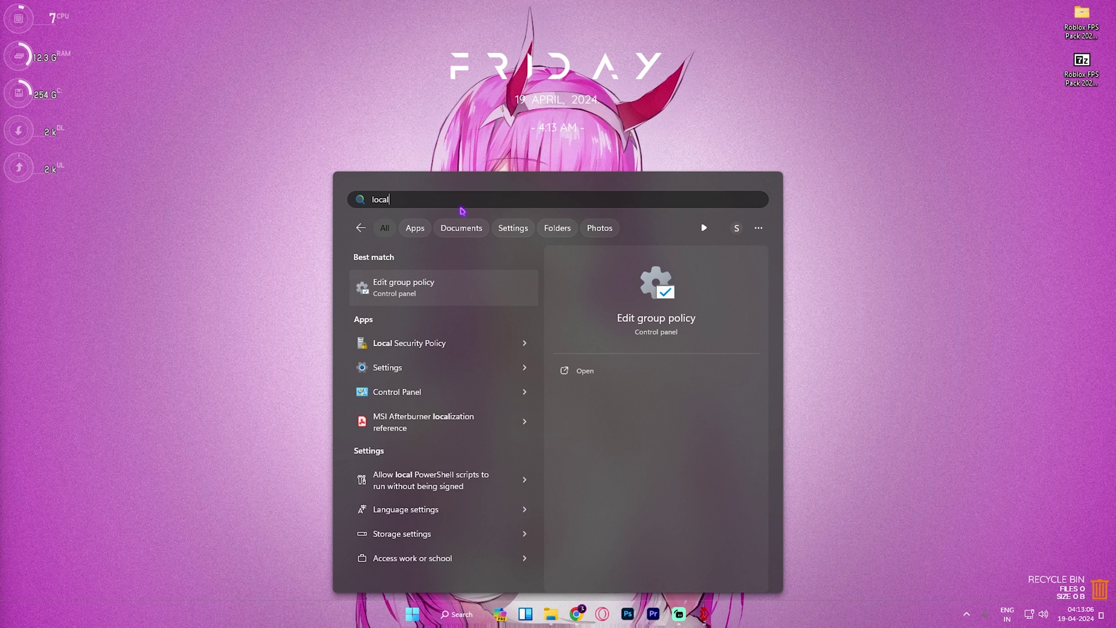
key(Return)
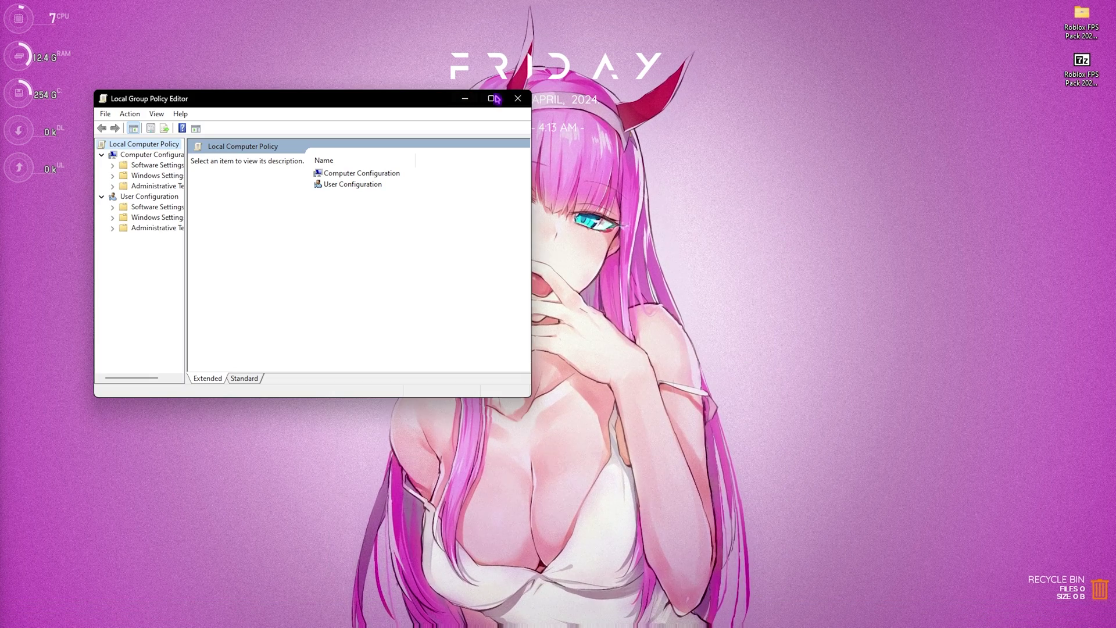
click(498, 102)
drag(91, 160, 222, 164)
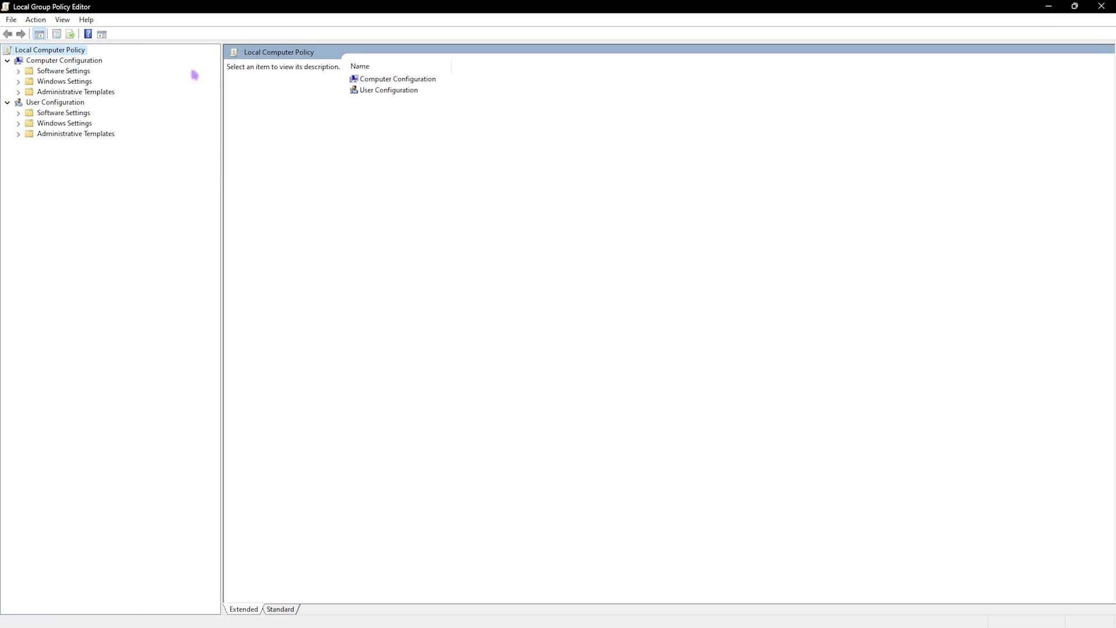
Under Windows Components > App Privacy, set background apps policy default to Force Deny.
click(19, 92)
click(36, 176)
click(66, 92)
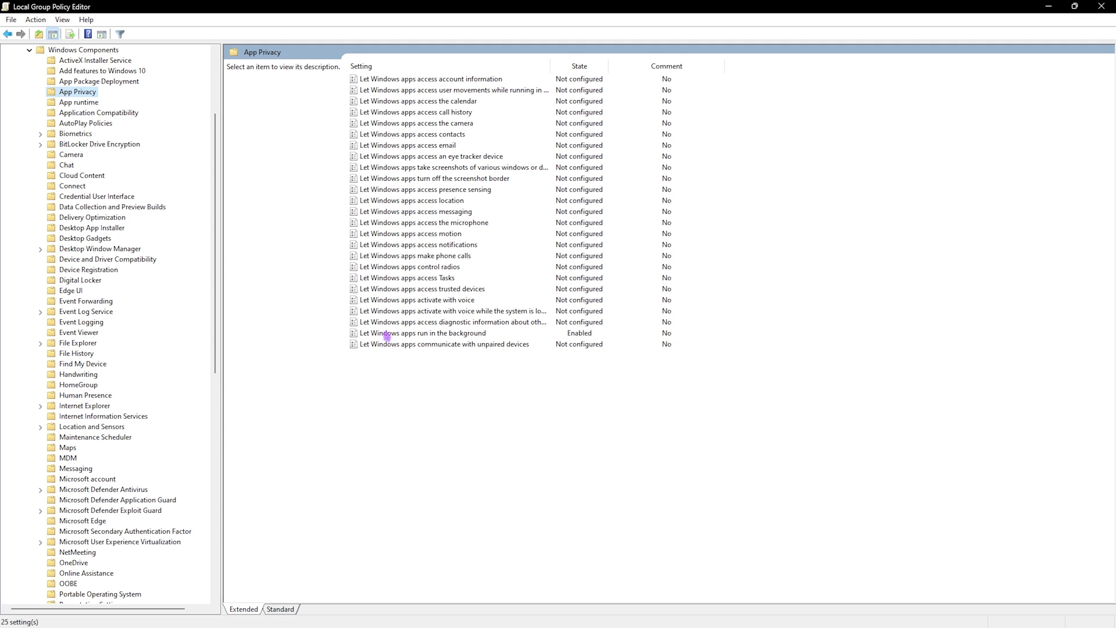
double_click(387, 336)
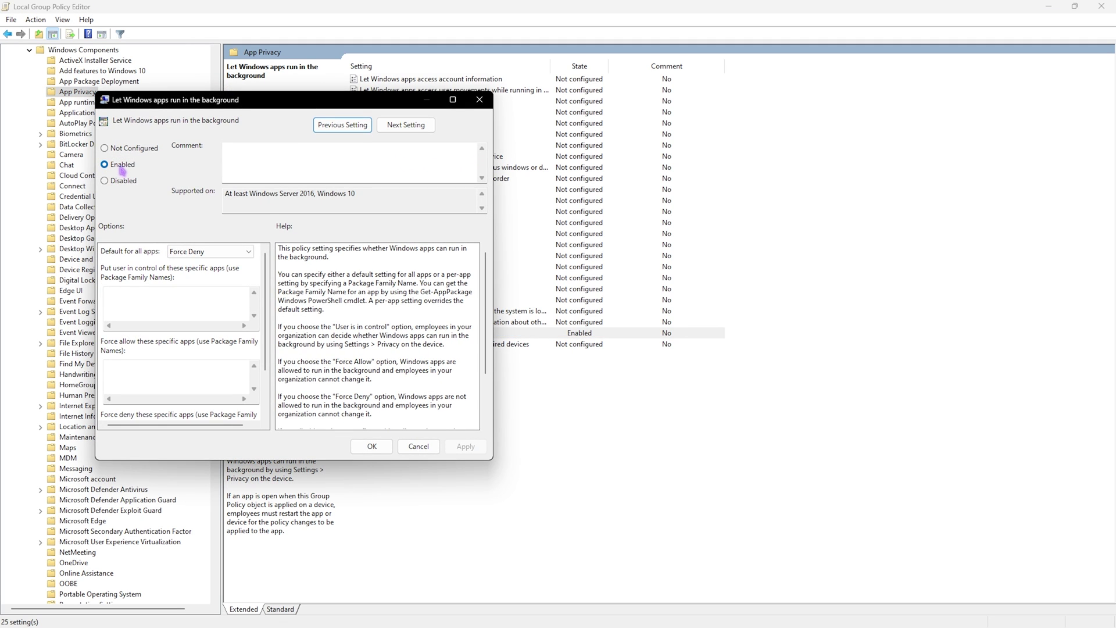
click(192, 251)
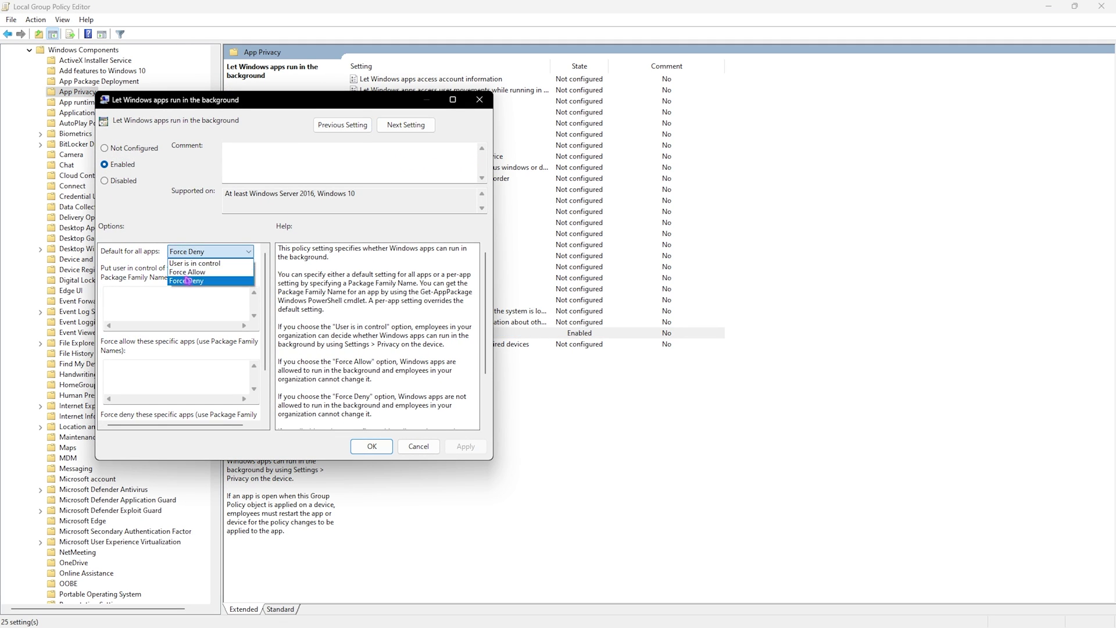
click(191, 282)
click(374, 446)
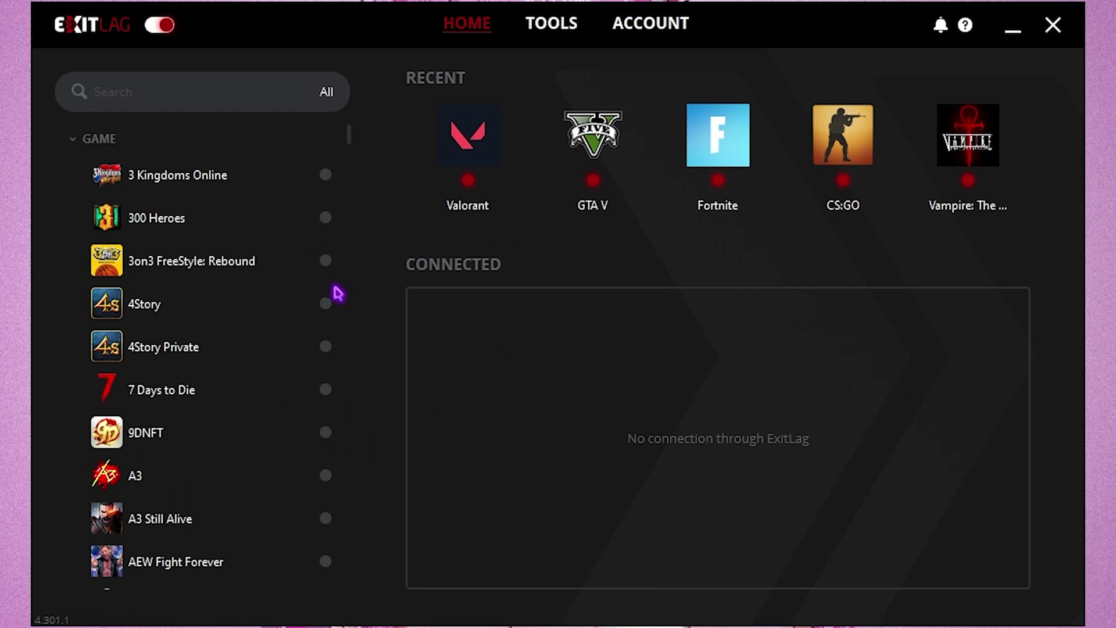
Find Roblox in ExitLag and choose the IN Mumbai01 game region server.
click(186, 92)
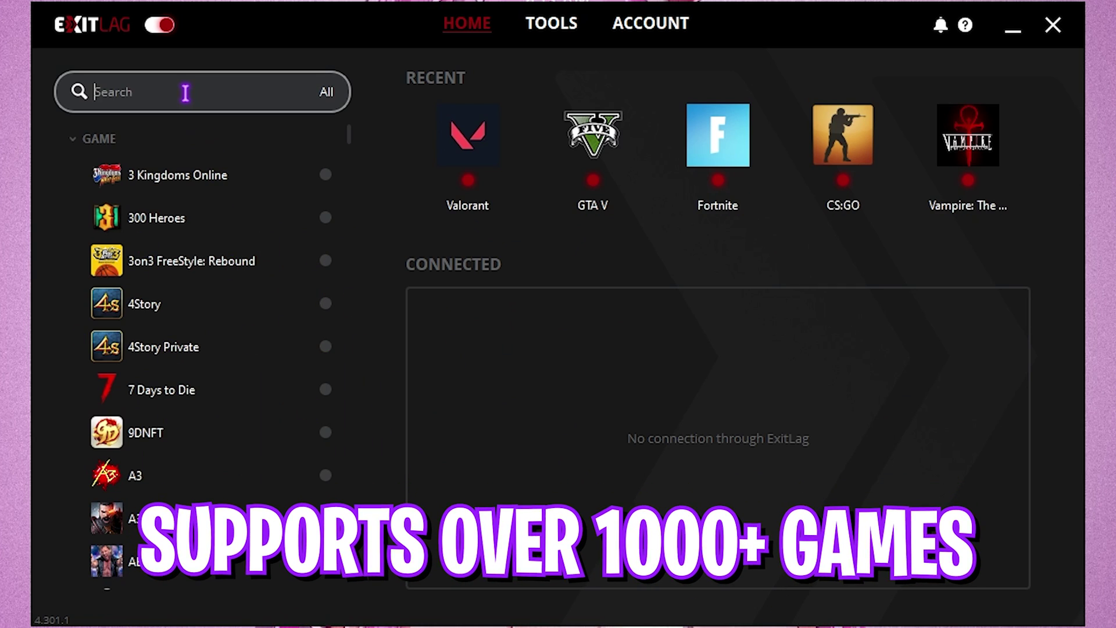
text(Rob)
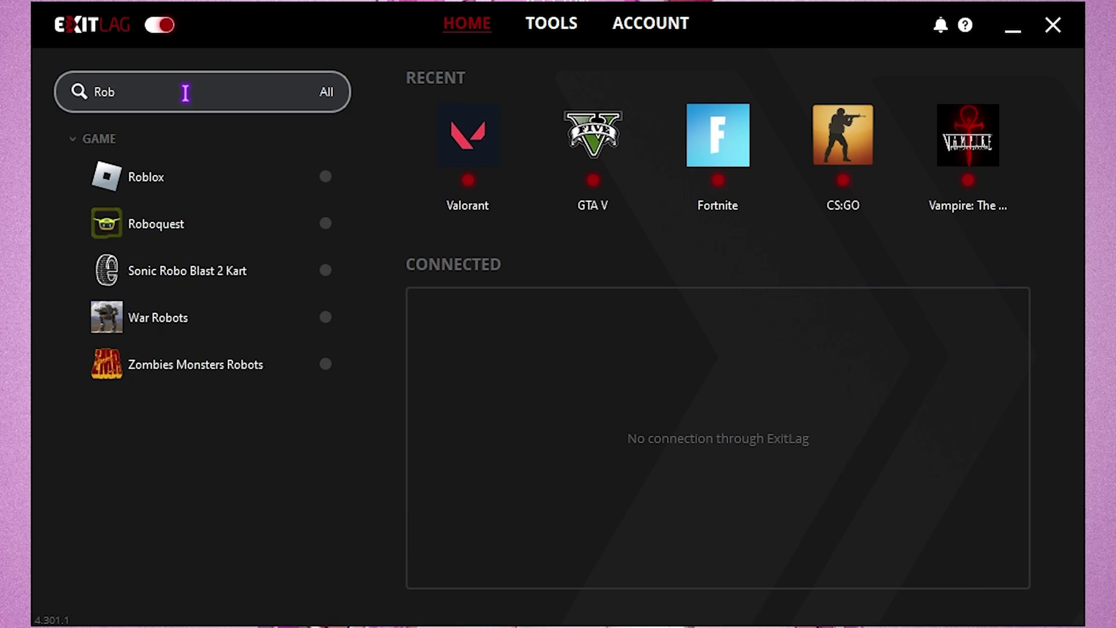
click(168, 181)
click(469, 161)
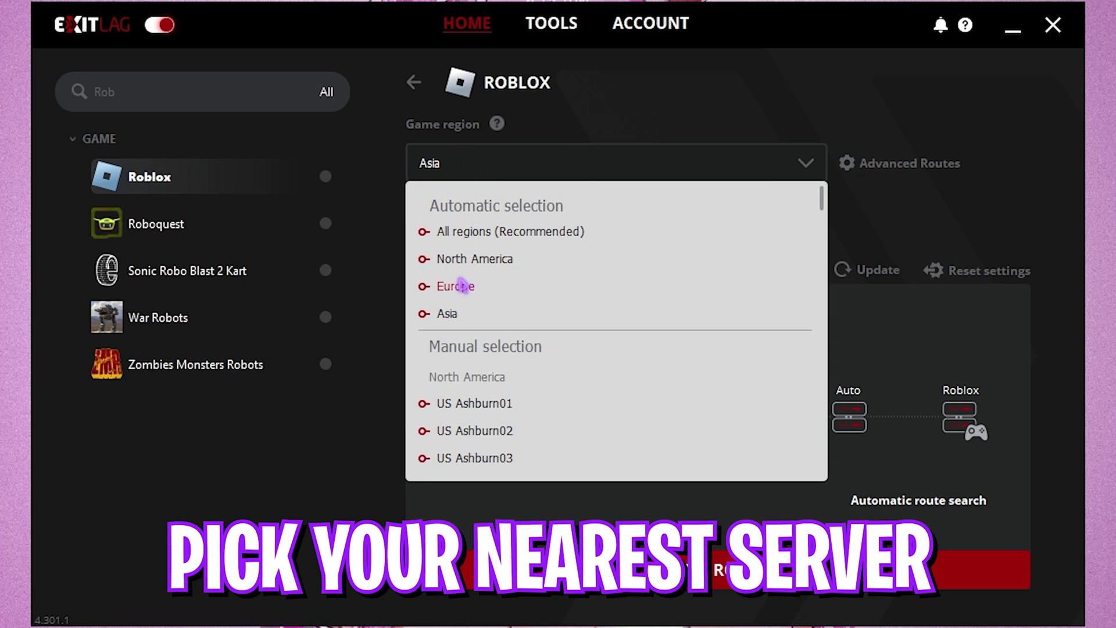
scroll(512, 319, down, 3)
scroll(494, 348, down, 15)
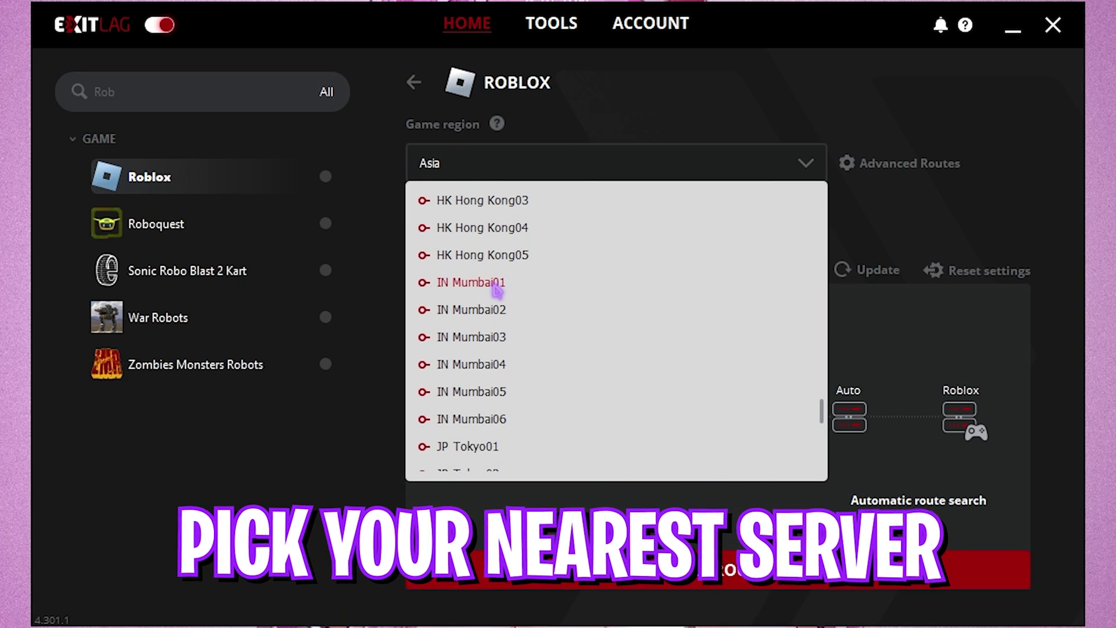
click(496, 282)
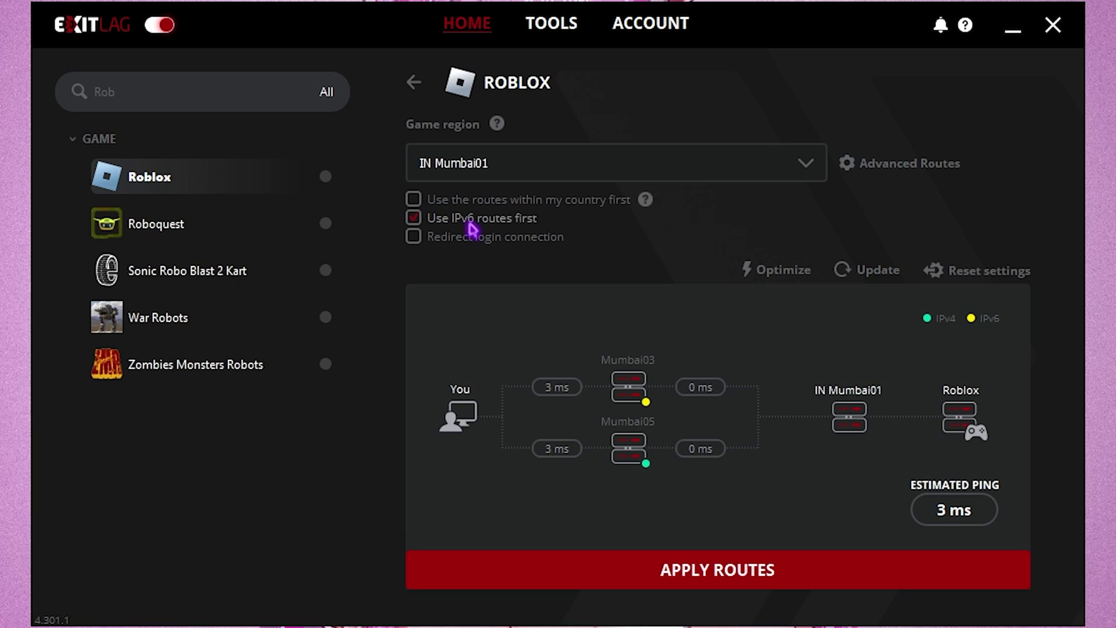
Prefer routes within my country, apply the Mumbai routes, and show the FPS Boost tools.
click(415, 198)
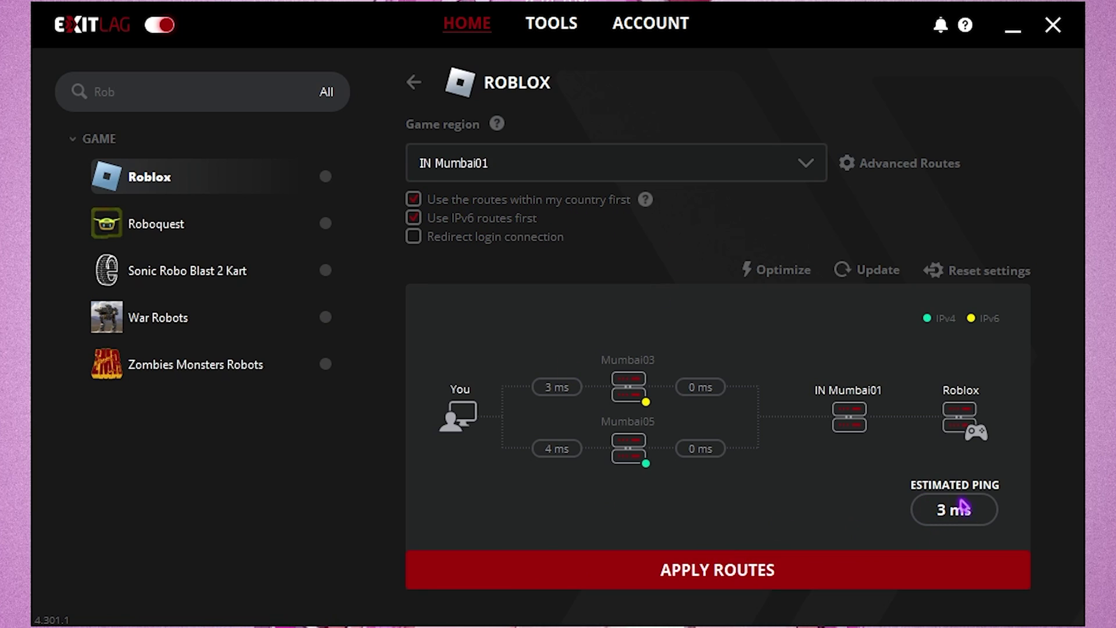
click(862, 564)
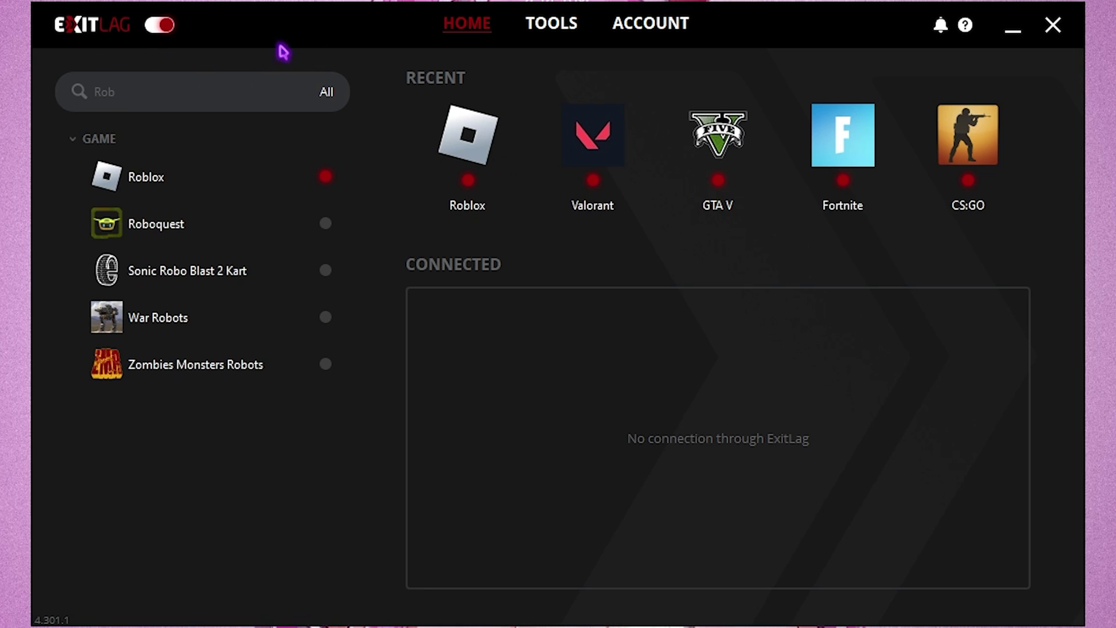
click(551, 25)
click(89, 115)
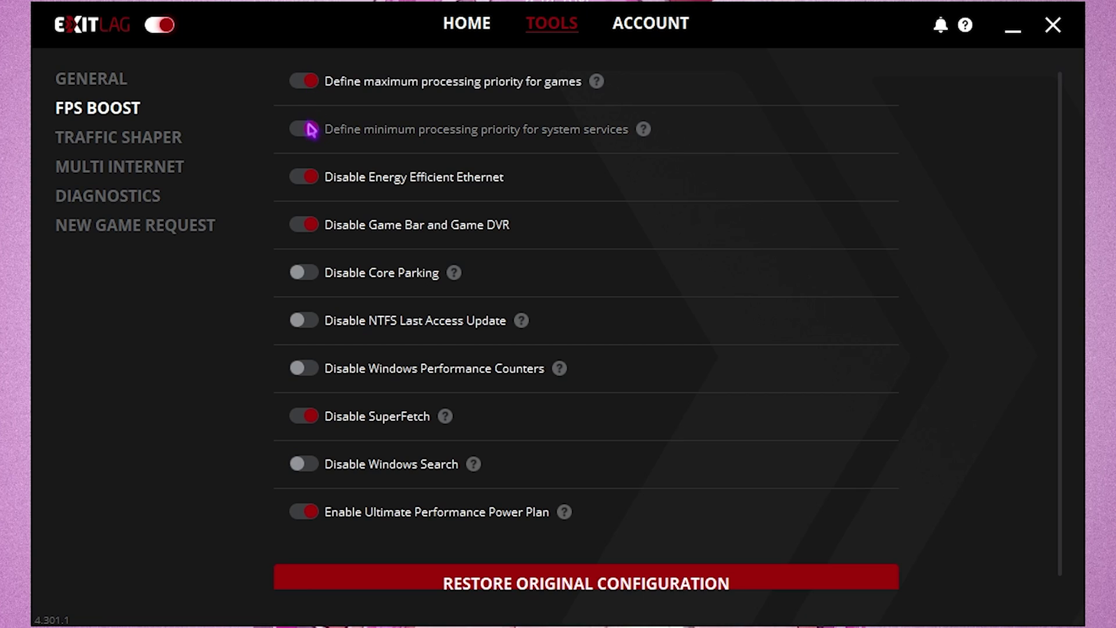
Switch on the Disable Core Parking toggle on ExitLag's FPS Boost page.
click(310, 273)
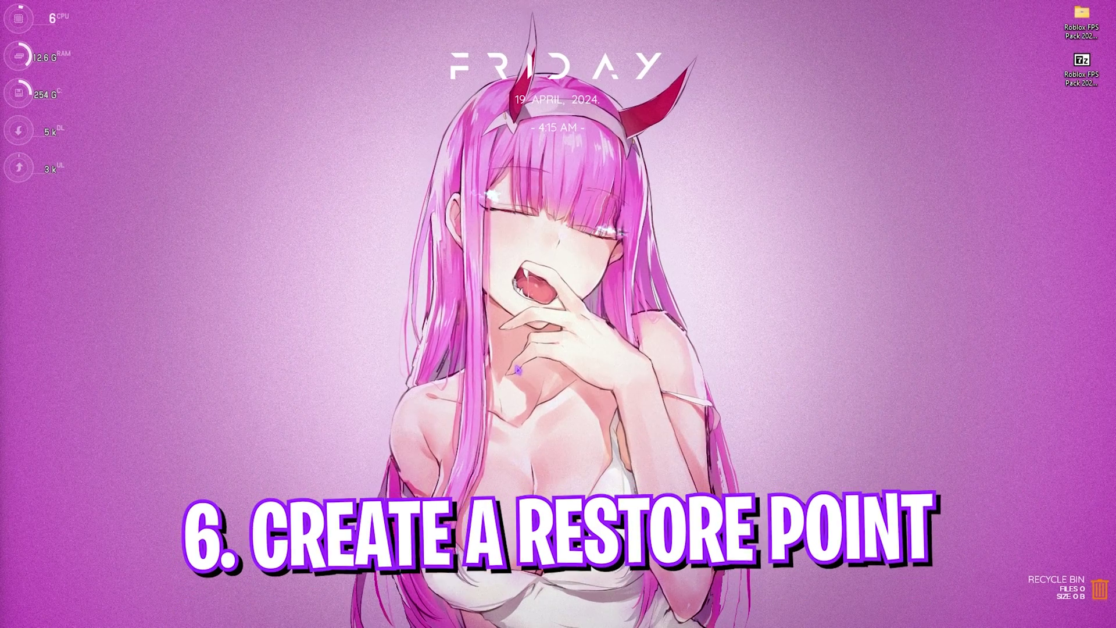
Create a system restore point named 'Roblox', then close System Properties.
key(super)
text(create a restore point)
key(Return)
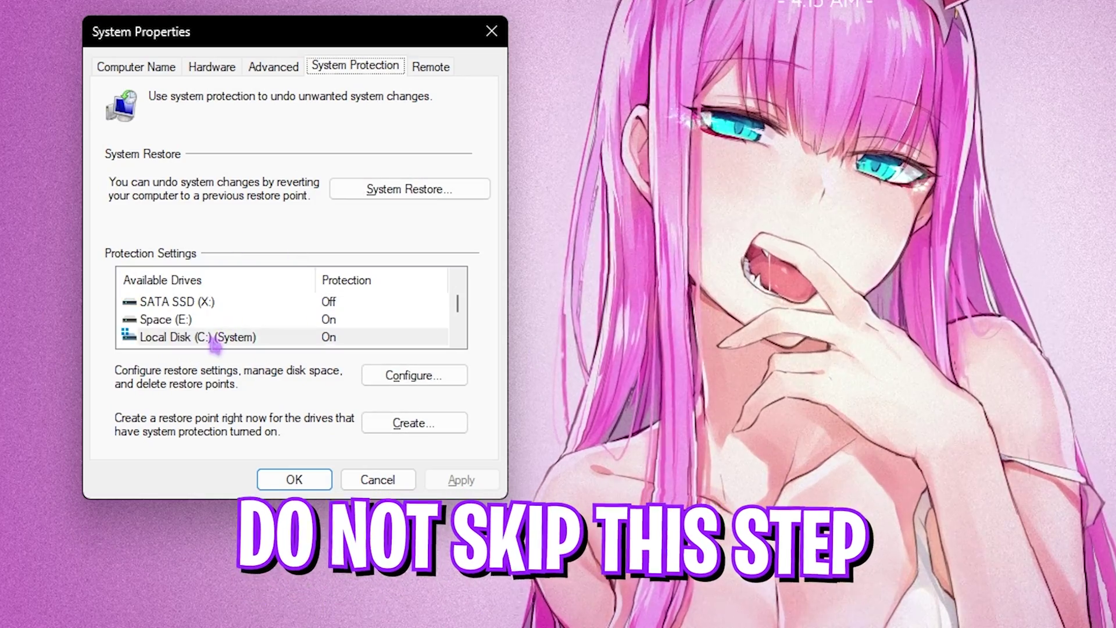
click(414, 423)
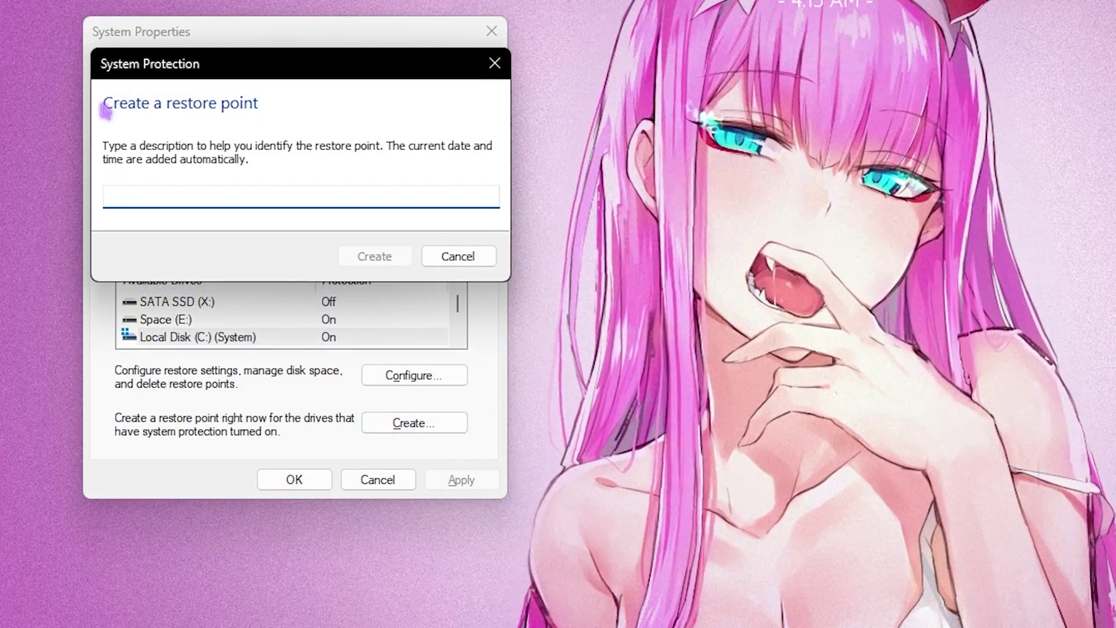
text(Roblox)
key(Return)
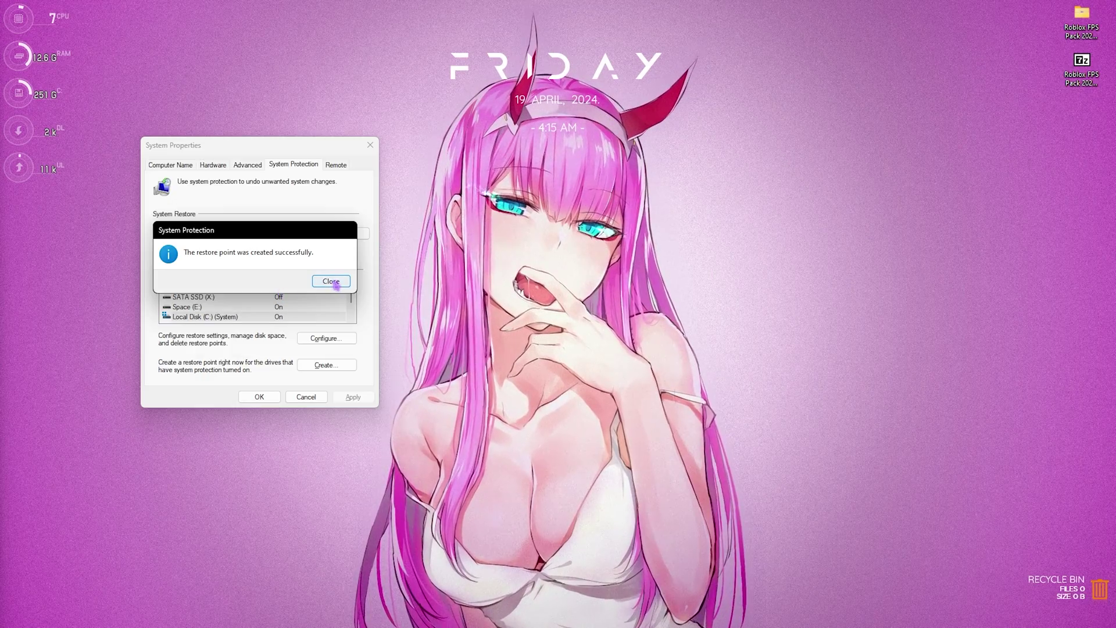
click(423, 205)
click(304, 400)
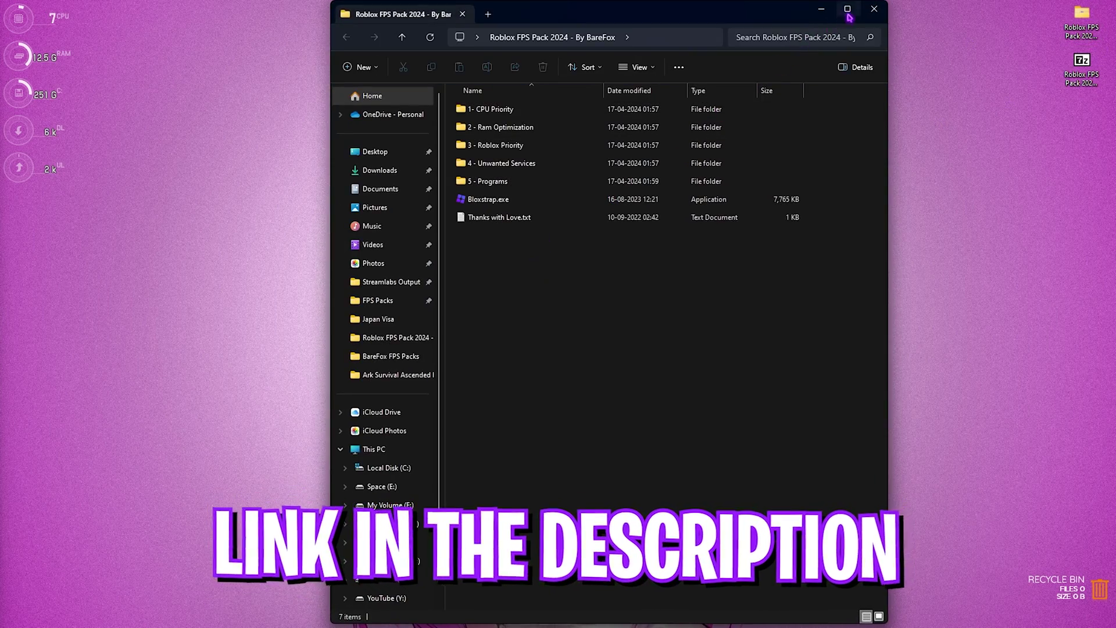
Maximize Explorer and browse the AMD and INTEL folders inside 1- CPU Priority.
click(836, 20)
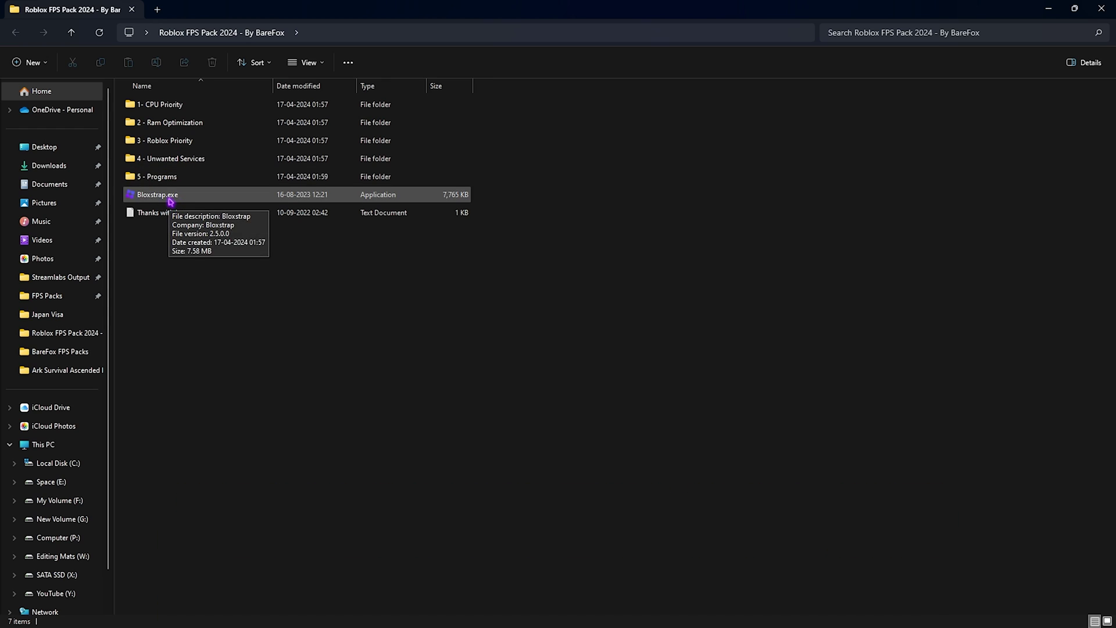
double_click(169, 104)
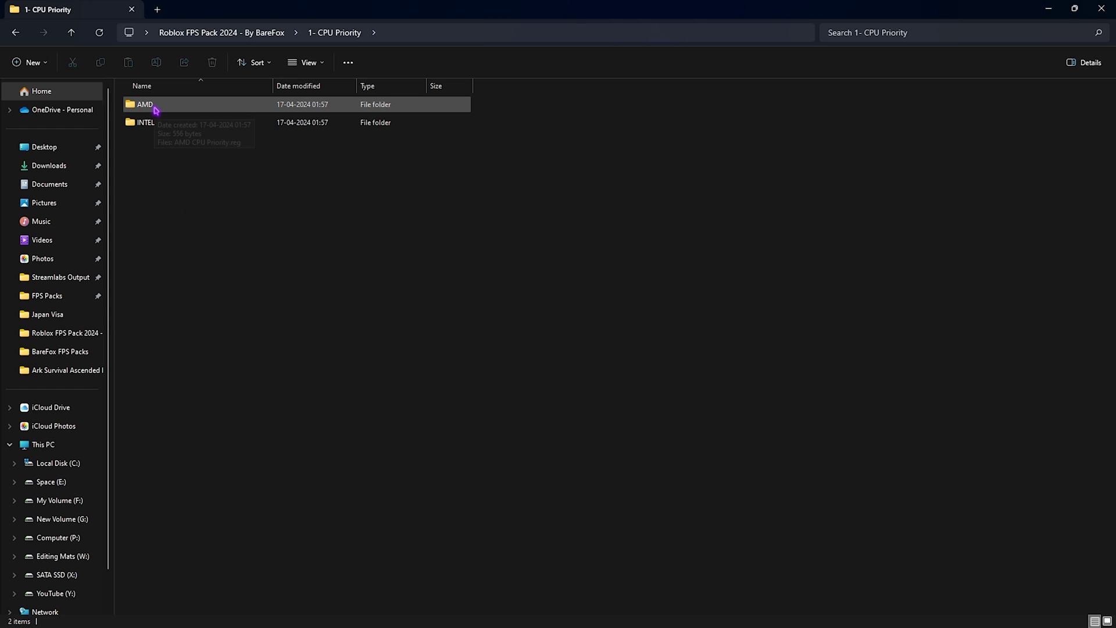
double_click(155, 110)
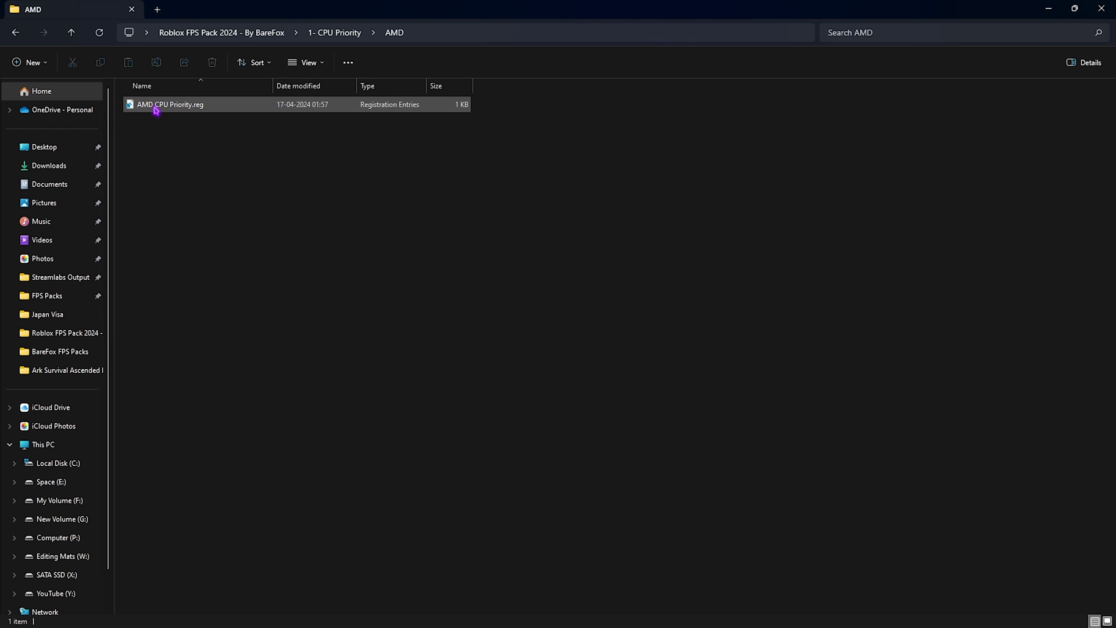
click(334, 33)
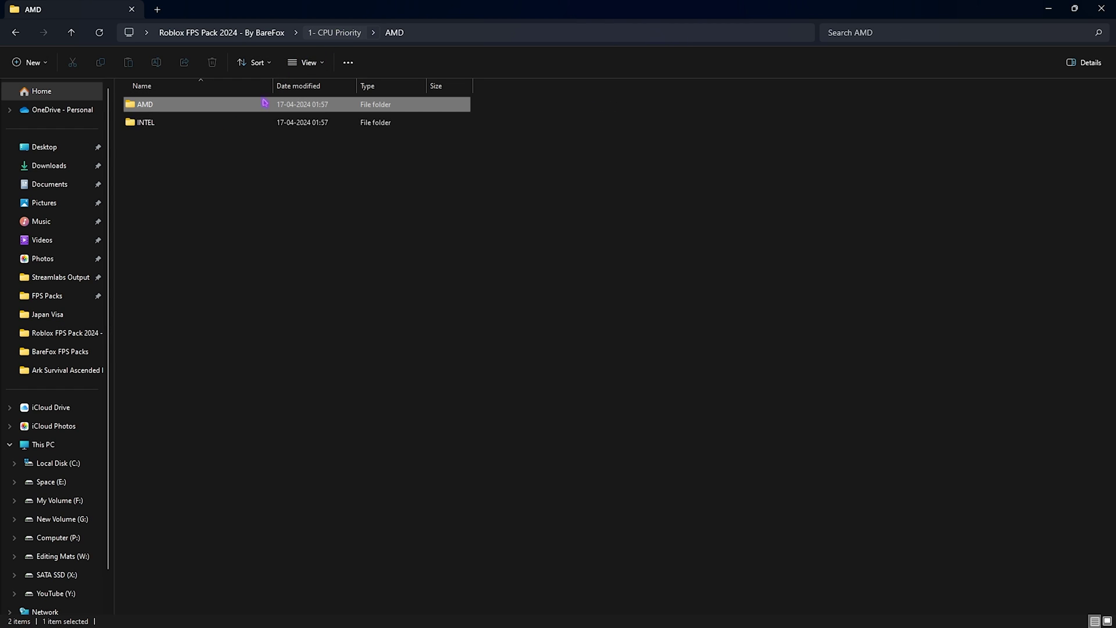
double_click(204, 126)
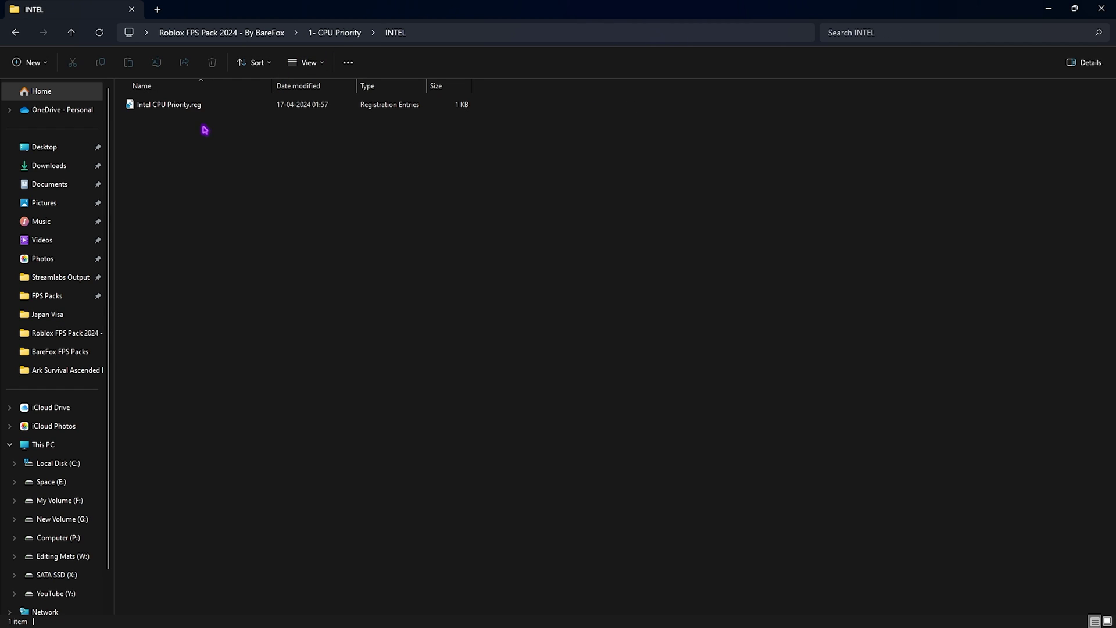
click(333, 33)
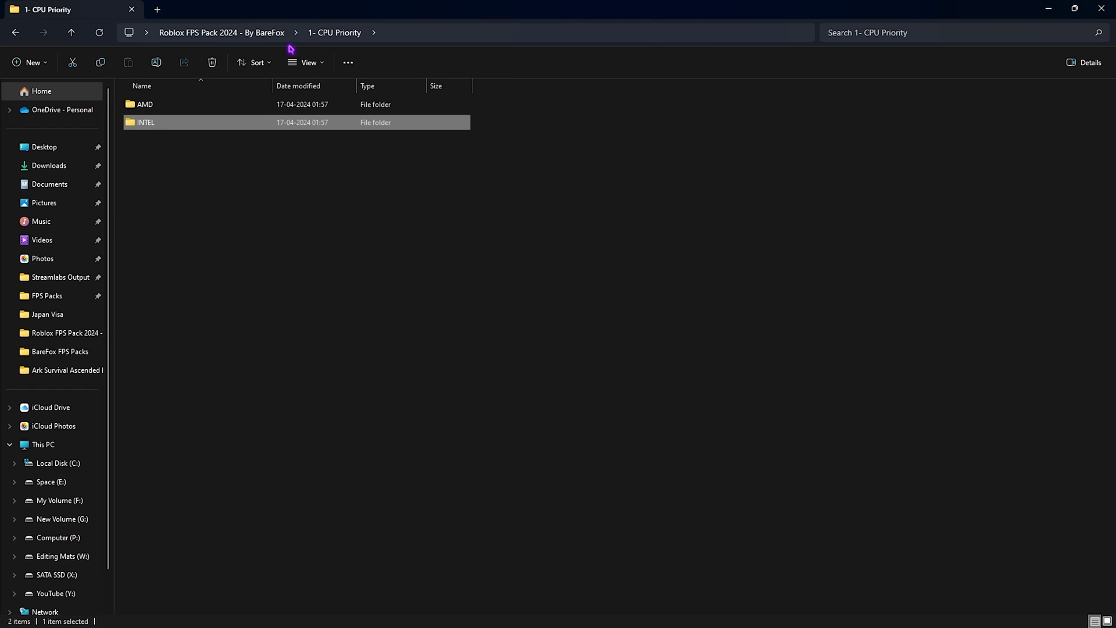
click(216, 33)
In 2 - Ram Optimization, select 32GB Ram.reg and Reset to Default.reg.
double_click(183, 127)
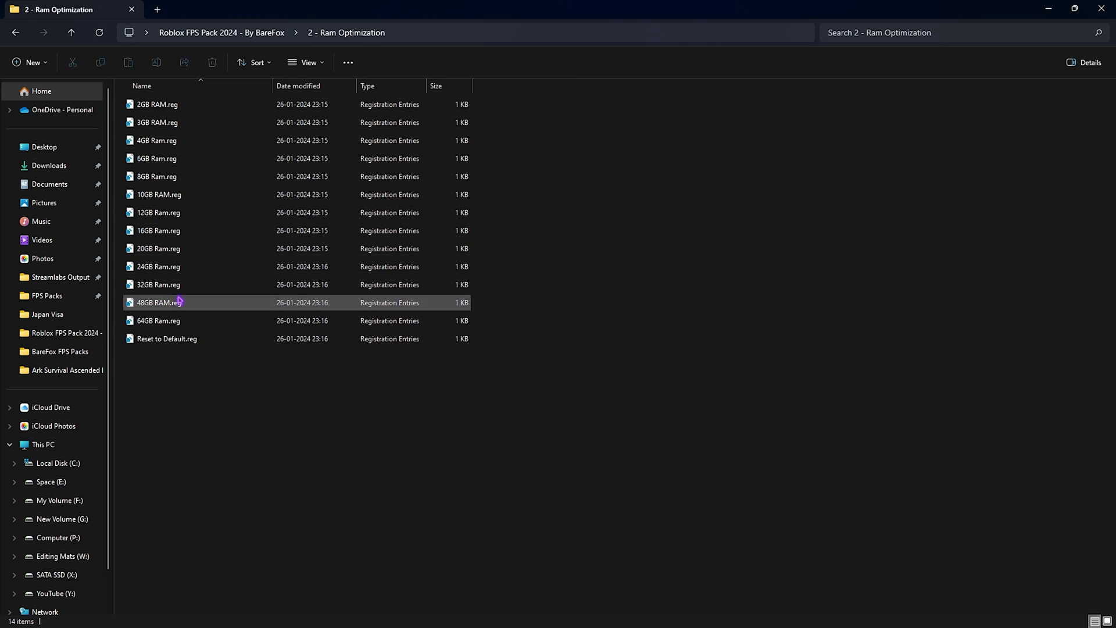
drag(543, 321, 454, 85)
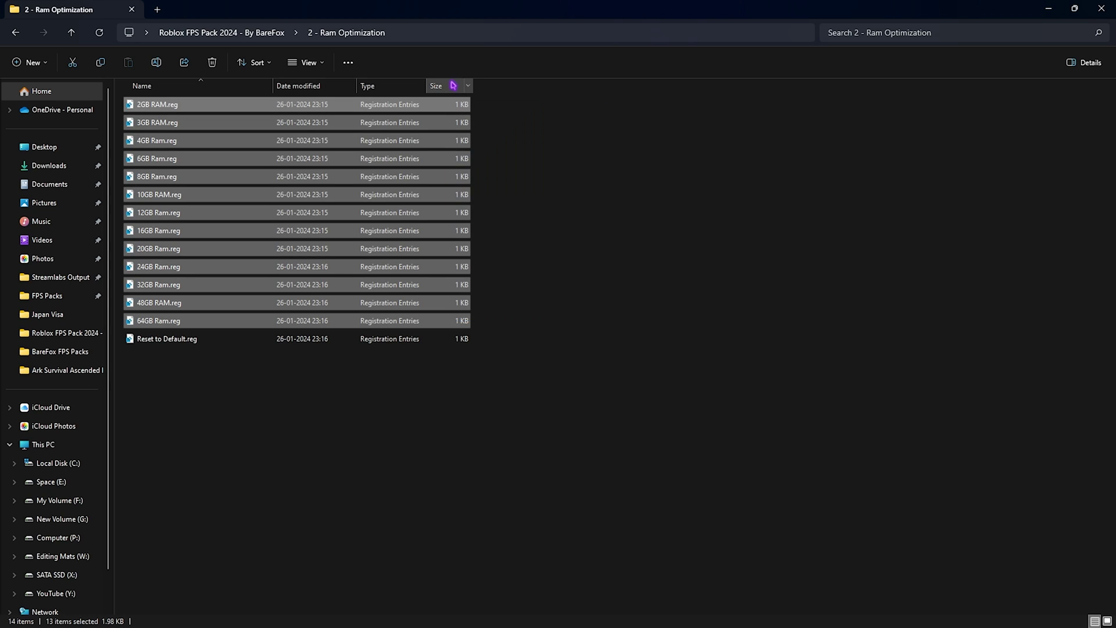
click(660, 213)
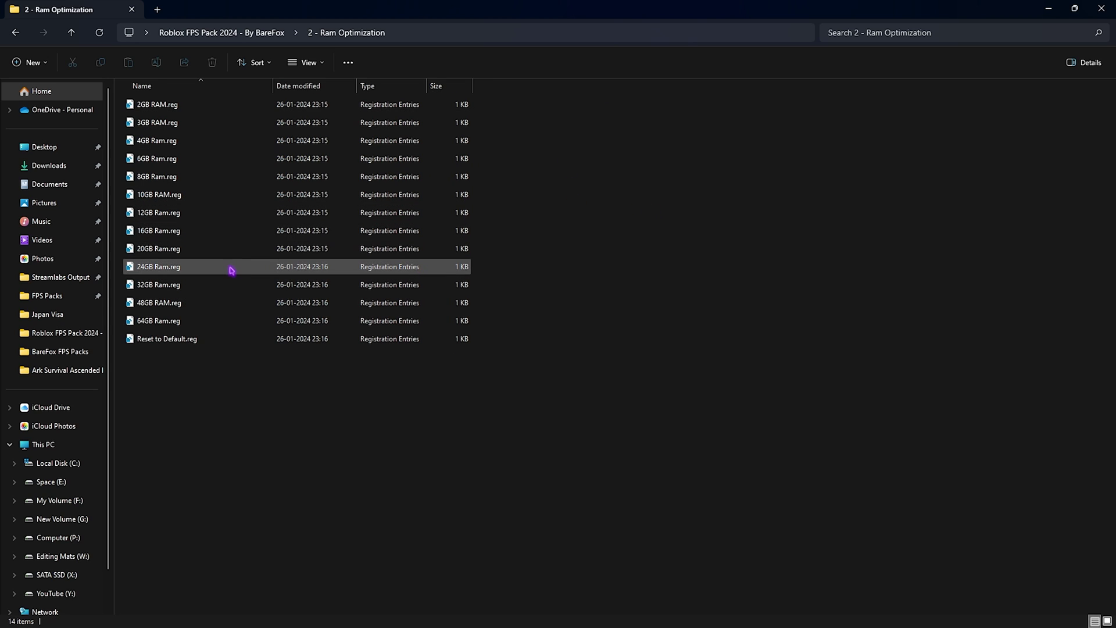
click(155, 288)
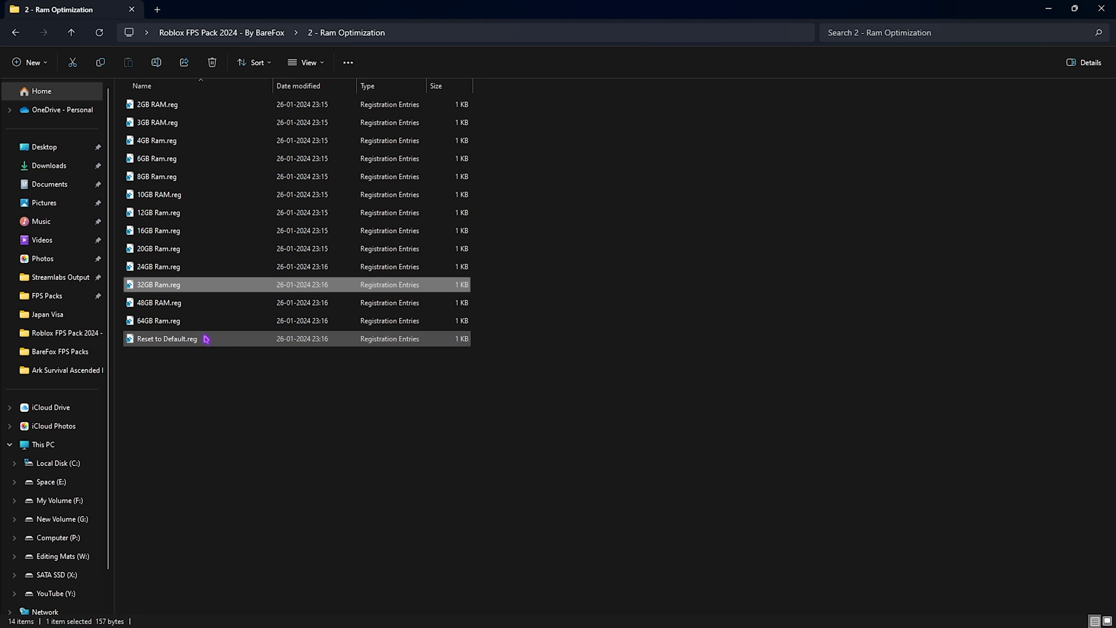
click(167, 339)
key(alt+Up)
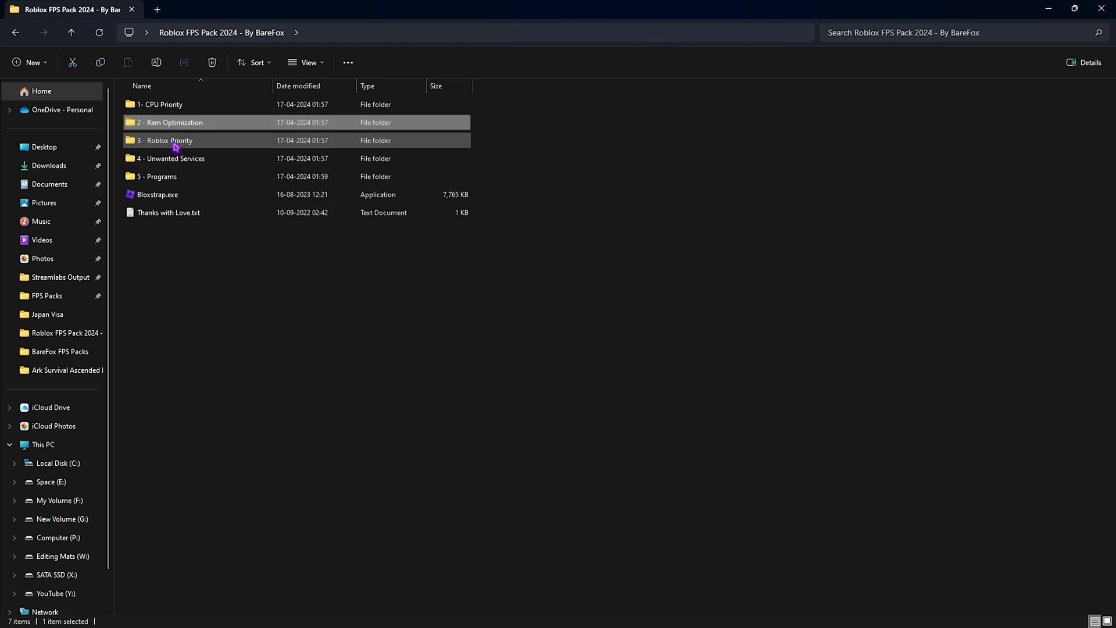
Browse 3 - Roblox Priority, then 4 - Unwanted Services and its Revert Registries Enable files.
double_click(175, 143)
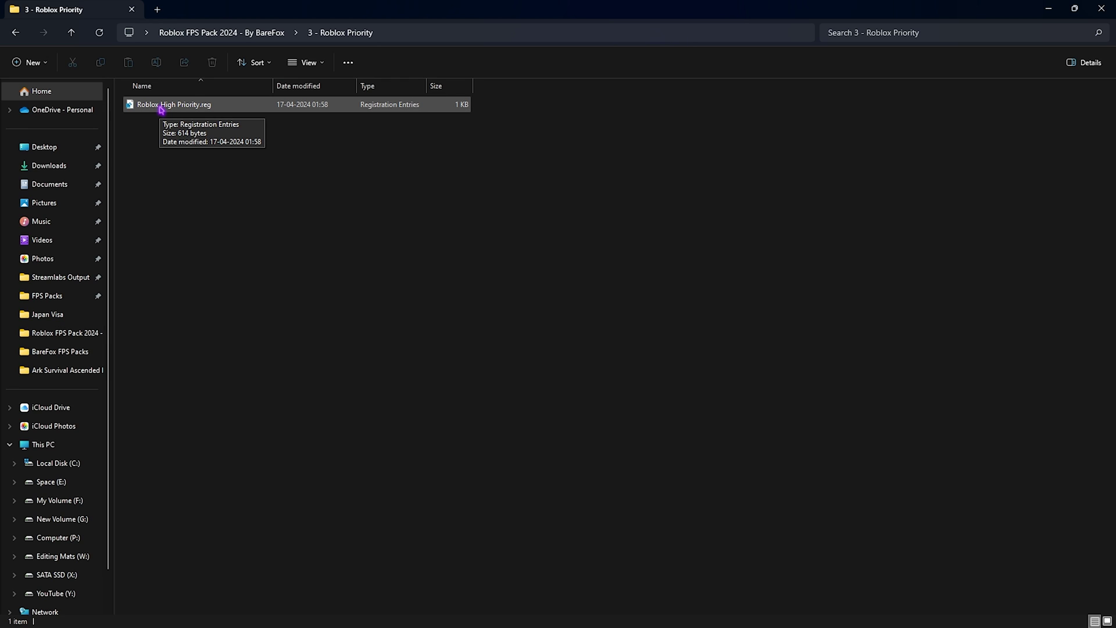
key(alt+Up)
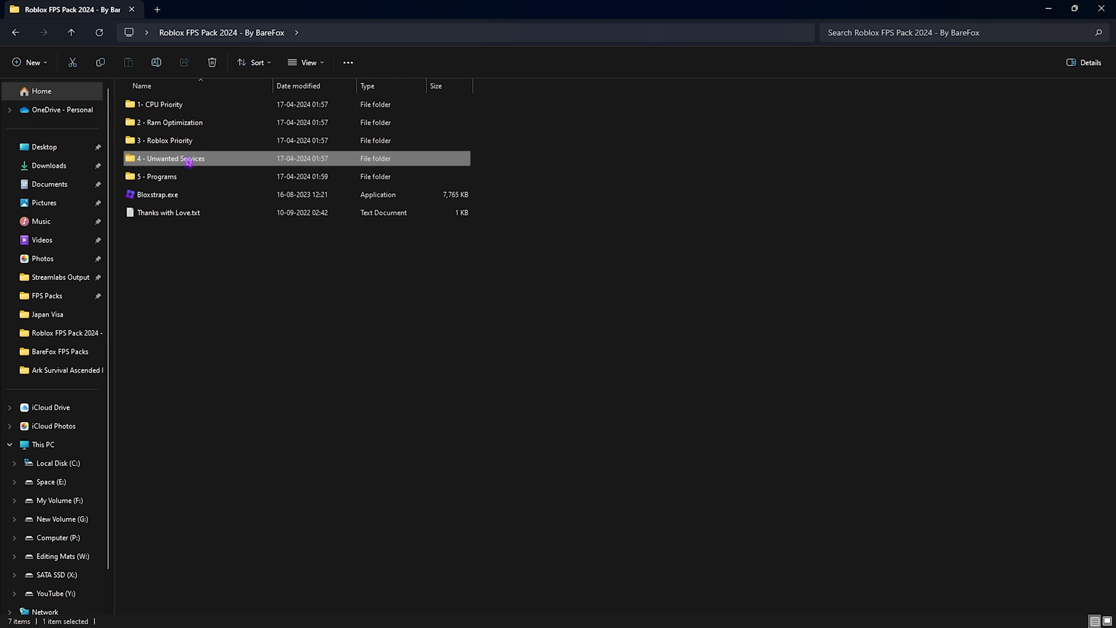
double_click(212, 159)
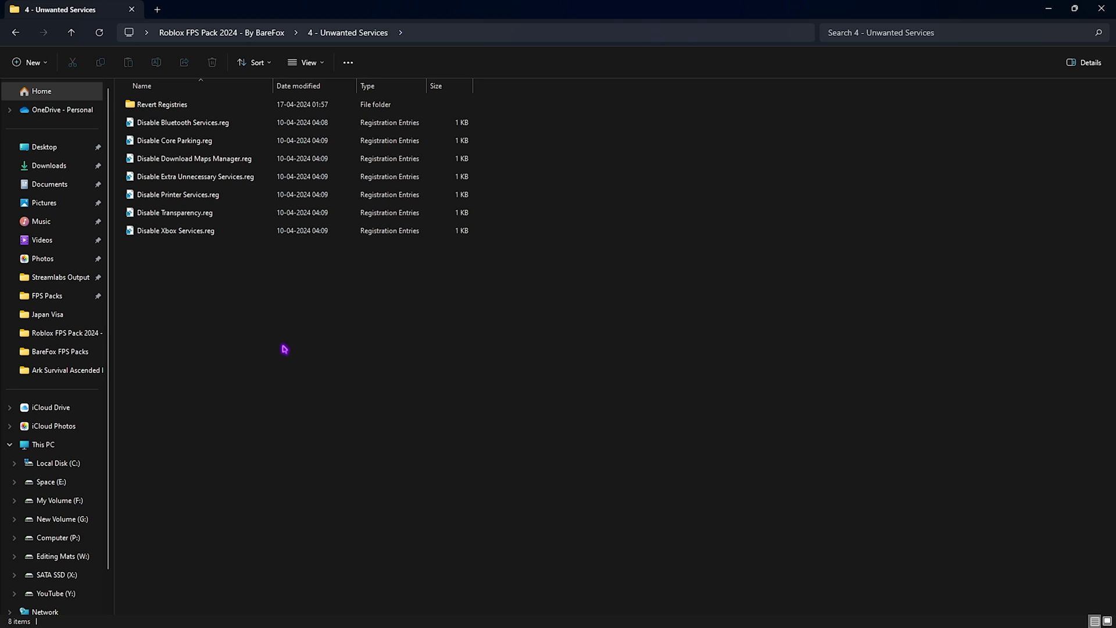
drag(215, 306, 201, 120)
drag(217, 335, 184, 127)
click(216, 389)
double_click(169, 105)
drag(209, 308, 232, 87)
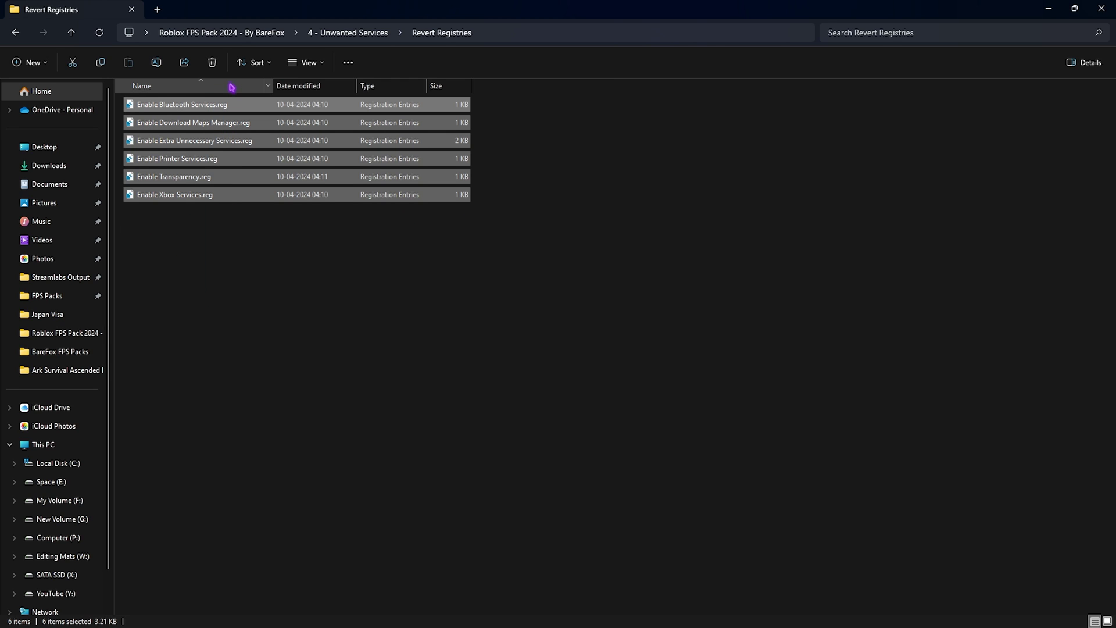
In 5 - Programs, run Disable Memory Compression.cmd as administrator.
click(244, 32)
double_click(169, 178)
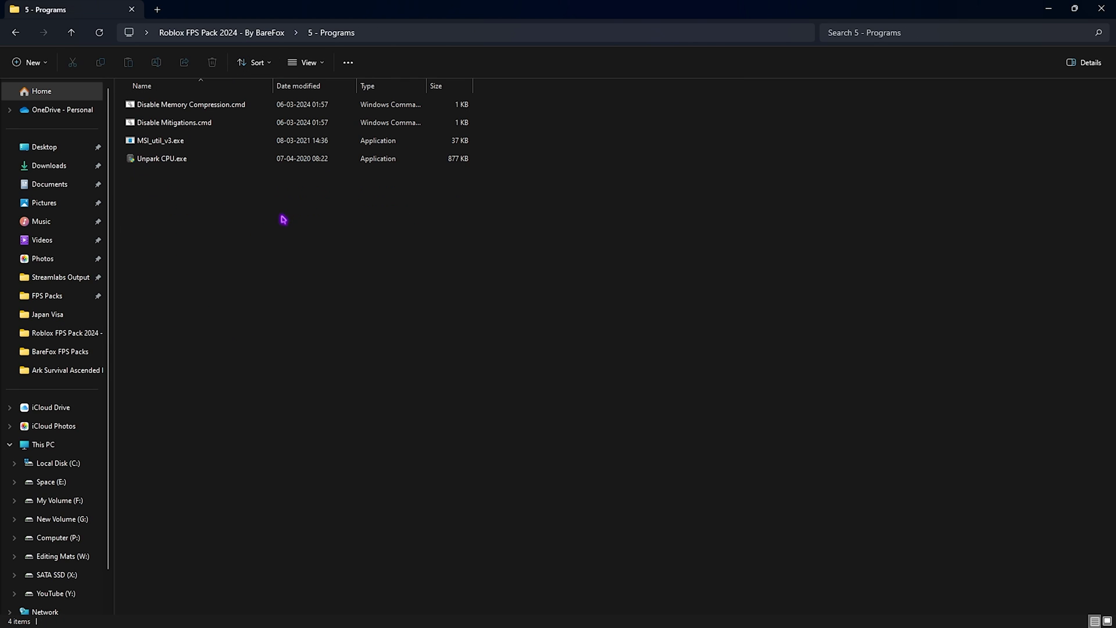
drag(204, 222, 169, 89)
click(214, 229)
click(202, 120)
click(162, 107)
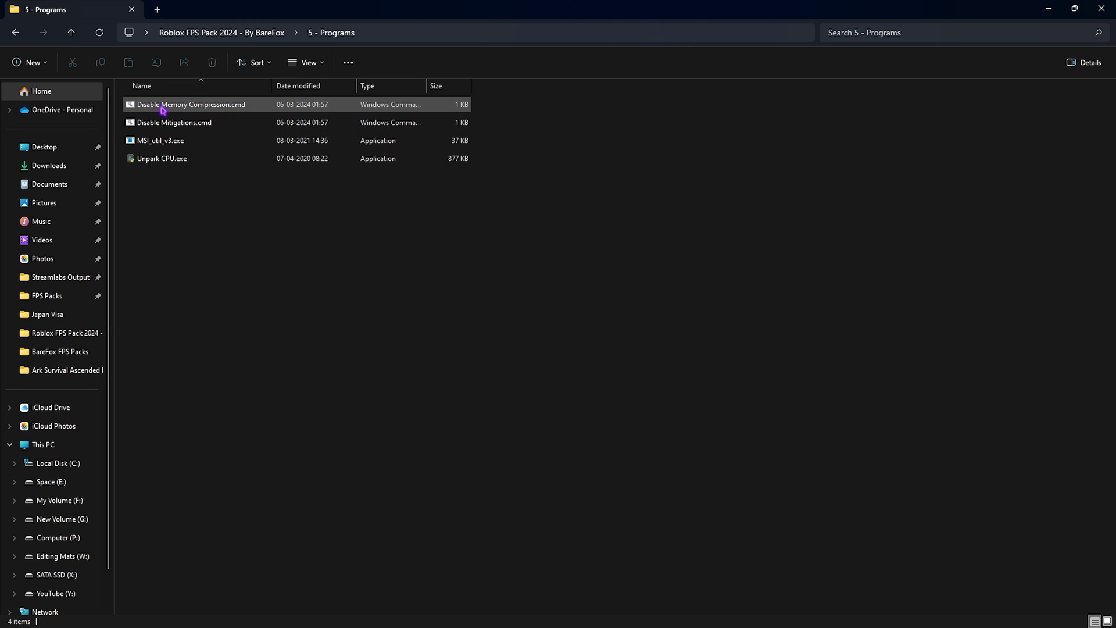
right_click(190, 110)
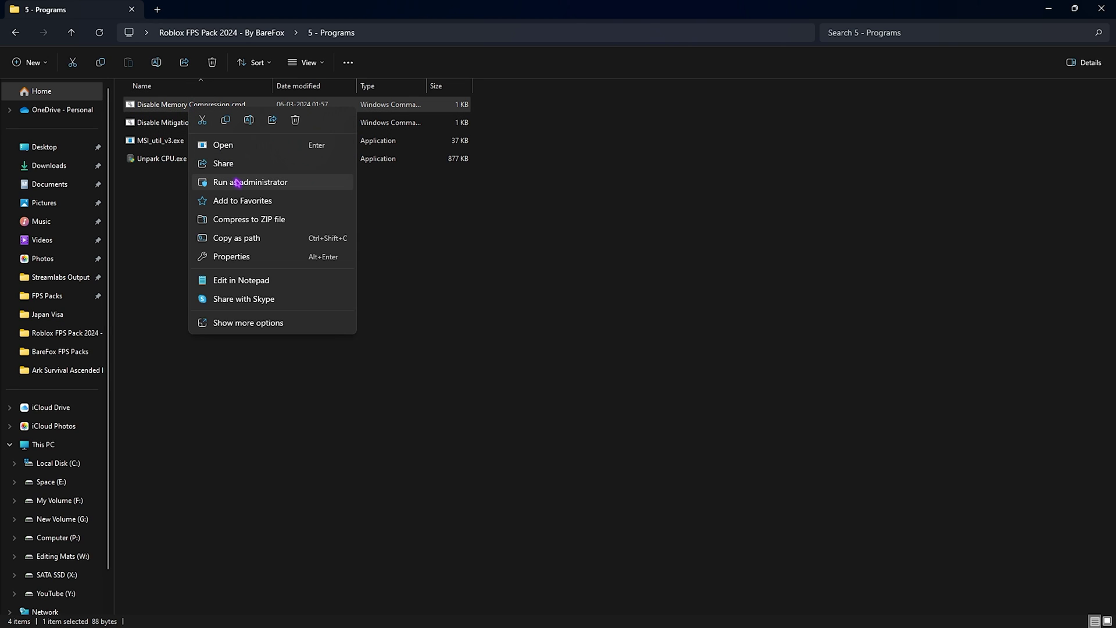
click(147, 195)
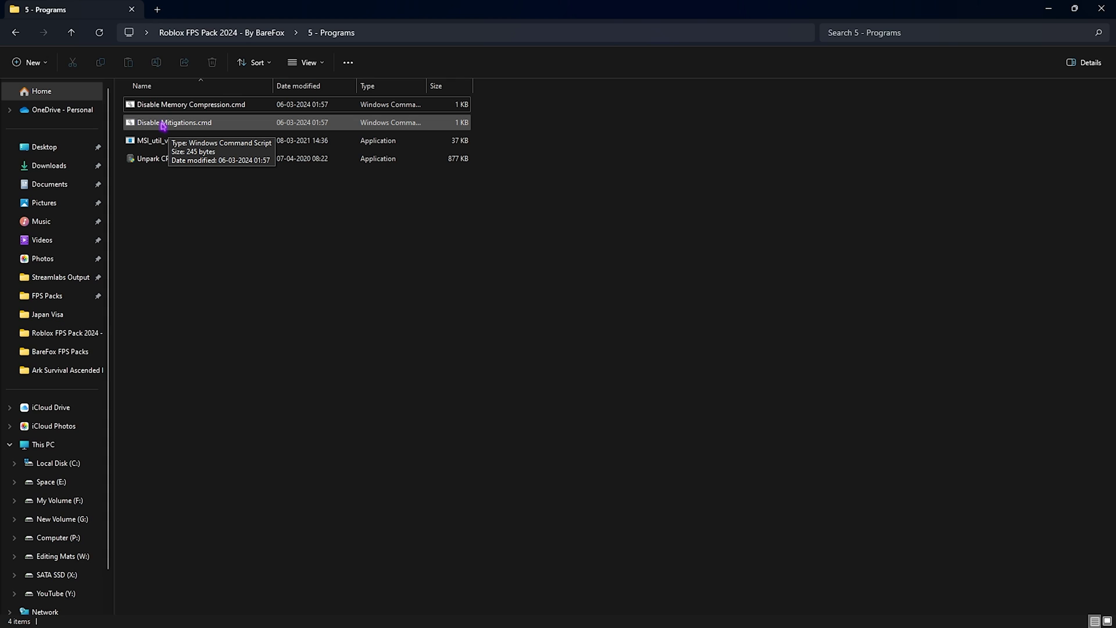
Run MSI_util_v3.exe as admin, set RTX 2070 SUPER to MSI with High priority, apply, close.
right_click(169, 142)
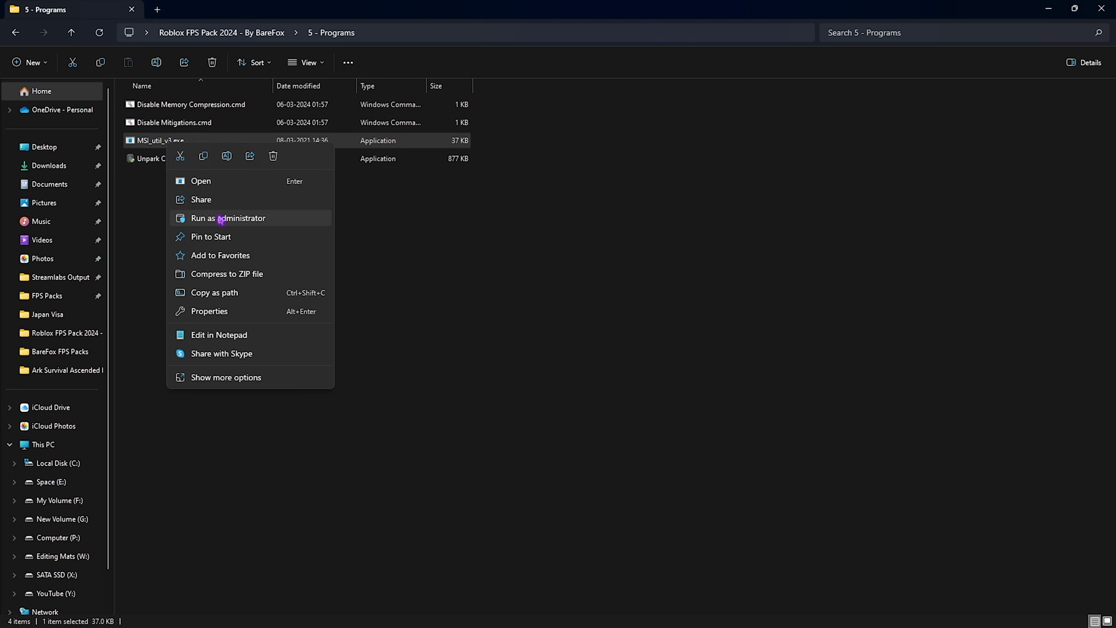
click(221, 218)
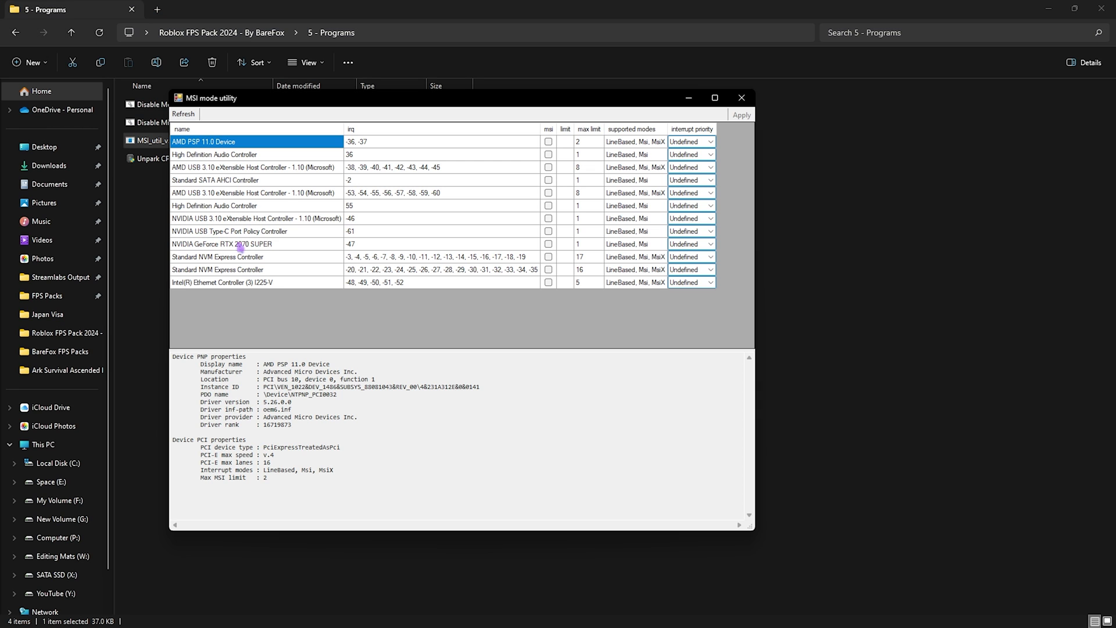
click(549, 244)
click(689, 245)
click(689, 244)
click(688, 271)
click(742, 114)
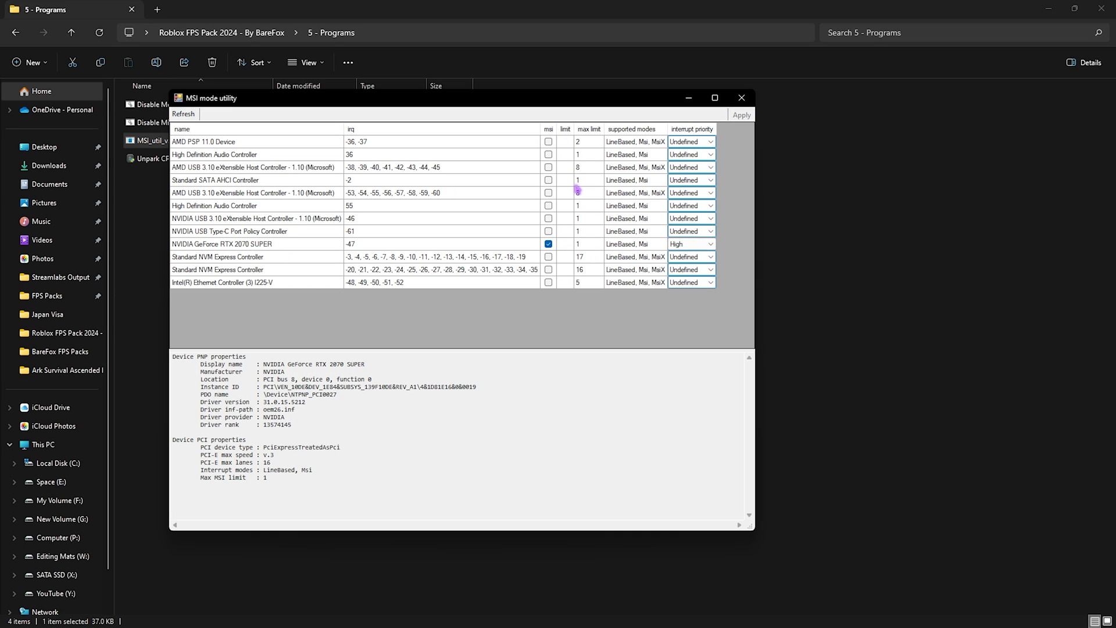
click(739, 108)
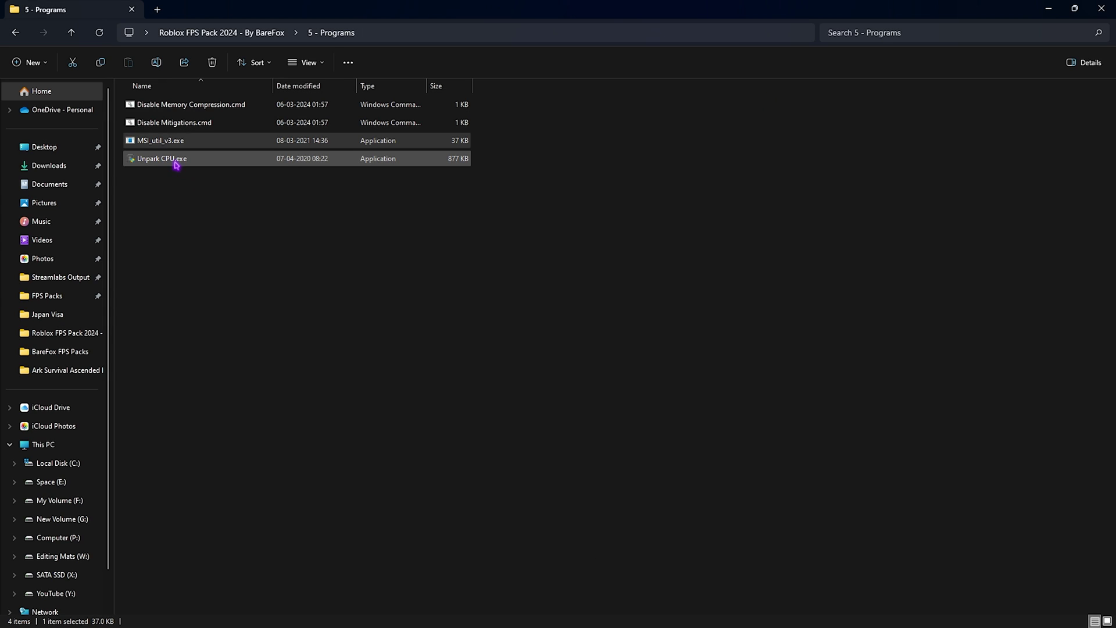
Run CPU Unpark as administrator, unpark all 24 cores at 100%, apply, and close it.
right_click(176, 165)
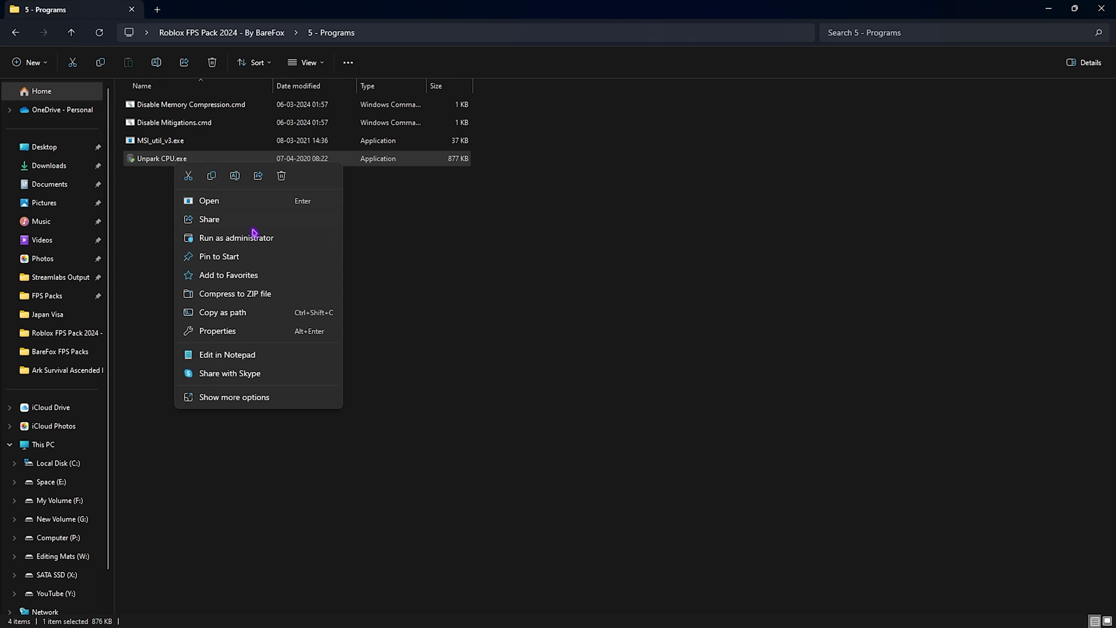
click(254, 237)
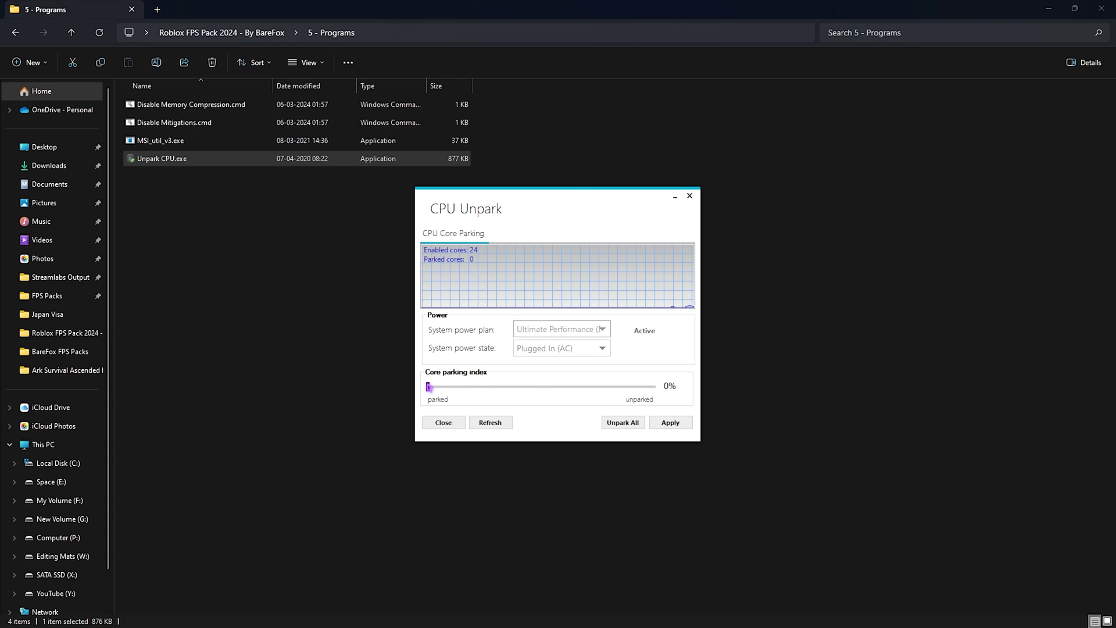
drag(428, 386, 655, 386)
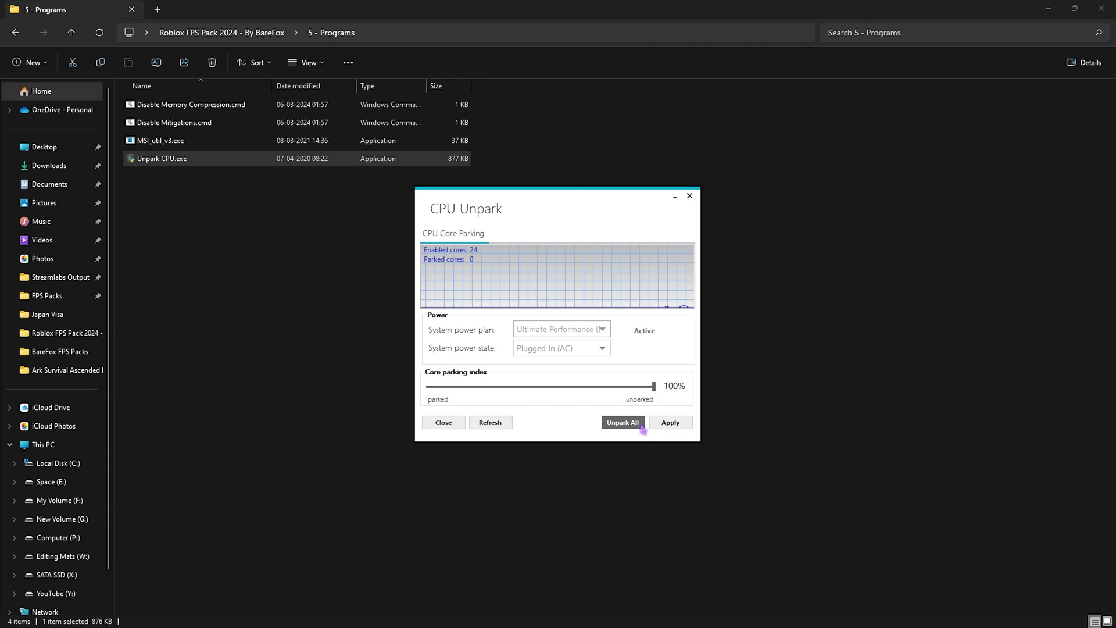
click(670, 423)
click(634, 347)
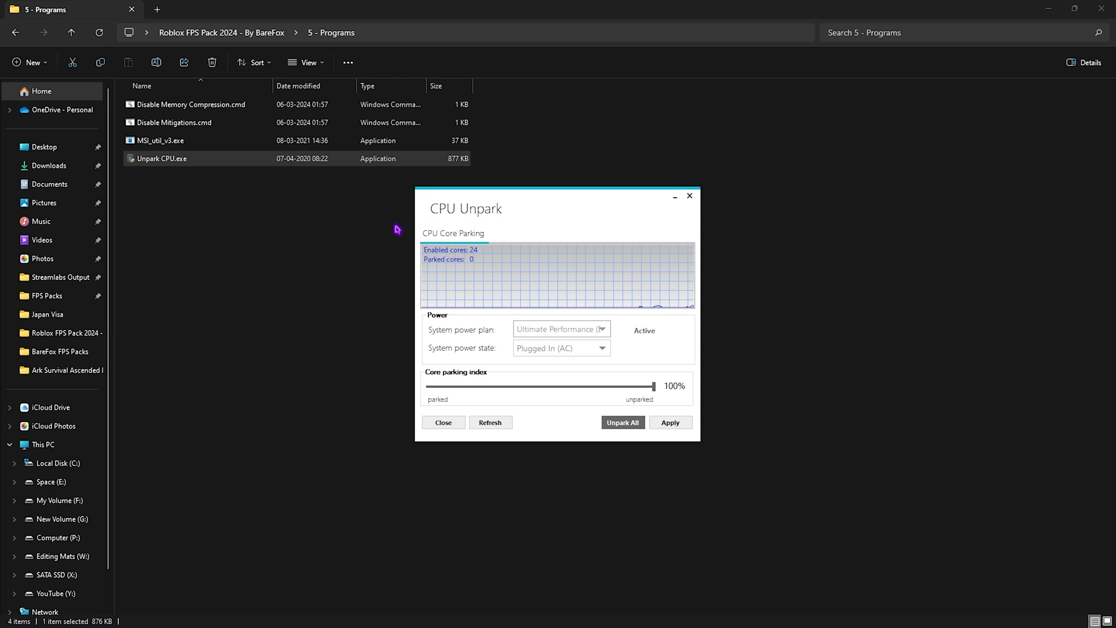
click(689, 197)
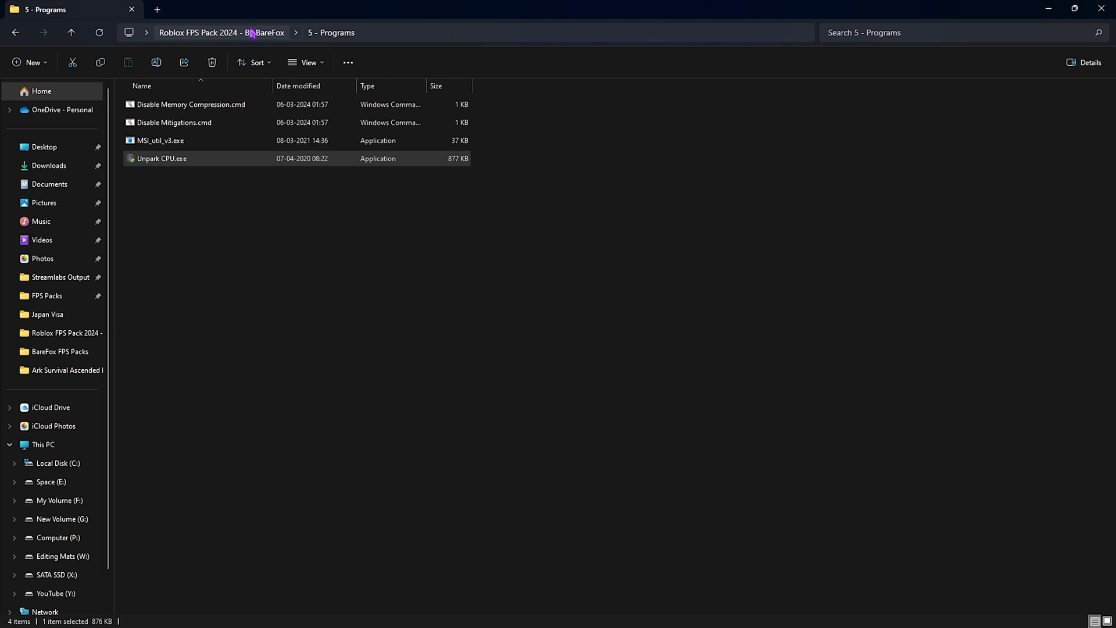
Launch Bloxstrap.exe from the Roblox FPS Pack folder and accept downloading the missing .NET runtime.
click(279, 33)
right_click(226, 194)
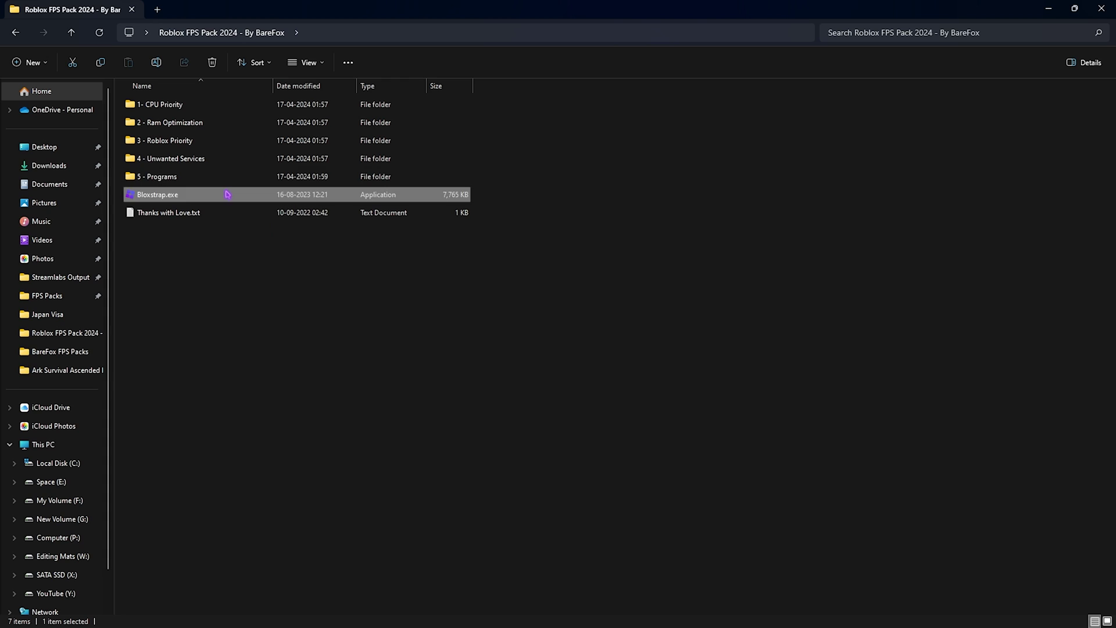
click(281, 267)
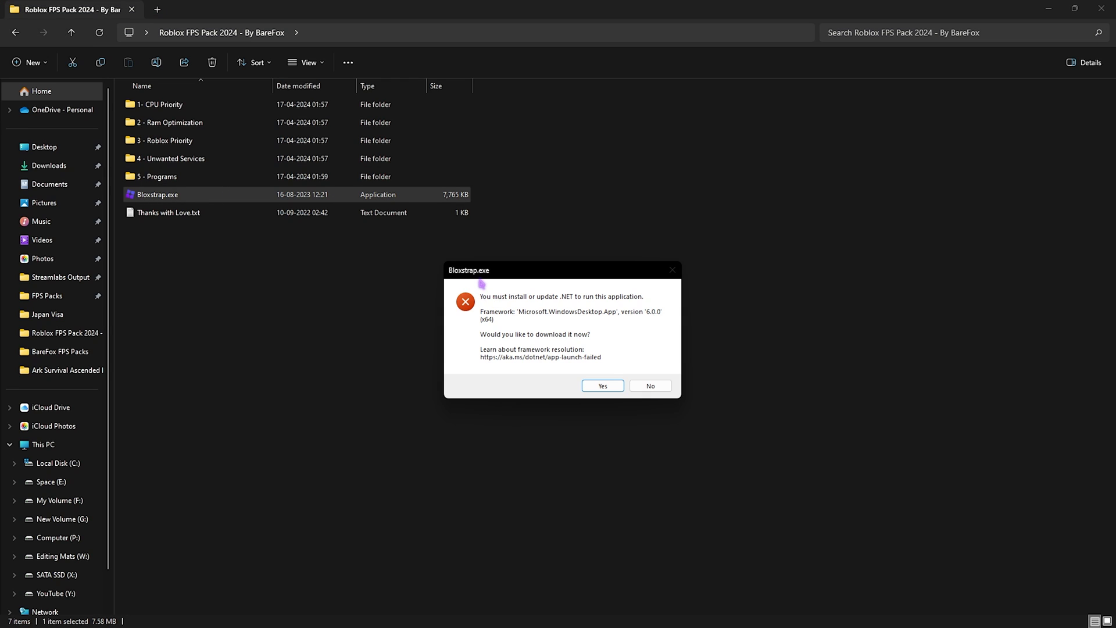
click(599, 387)
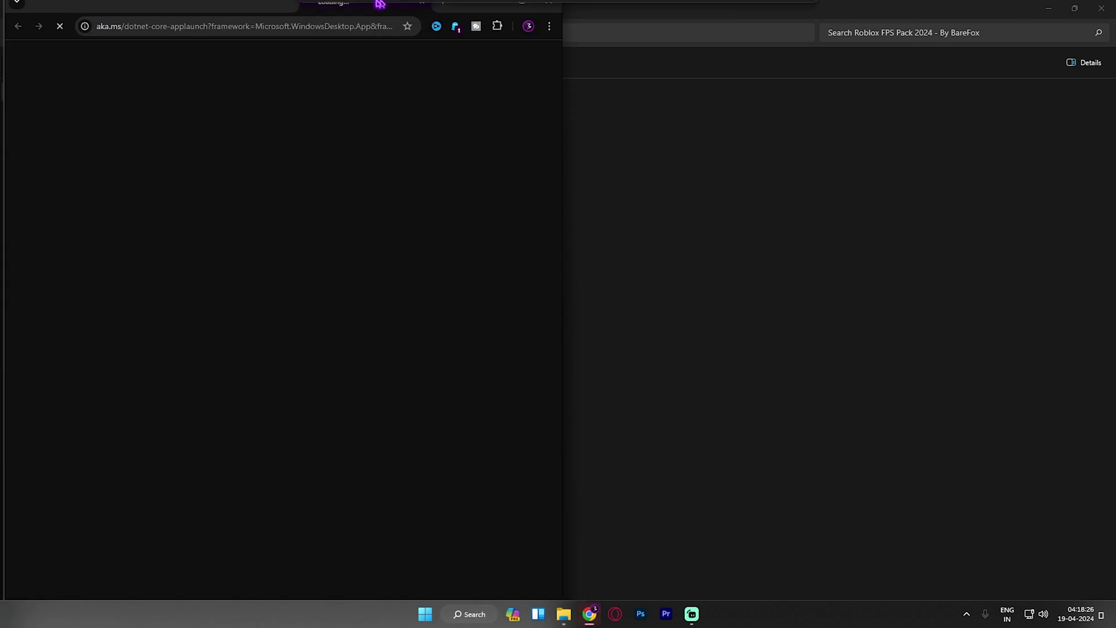
Run the downloaded .NET 6.0.29 Desktop Runtime (x64) installer, install it, and close it.
double_click(391, 12)
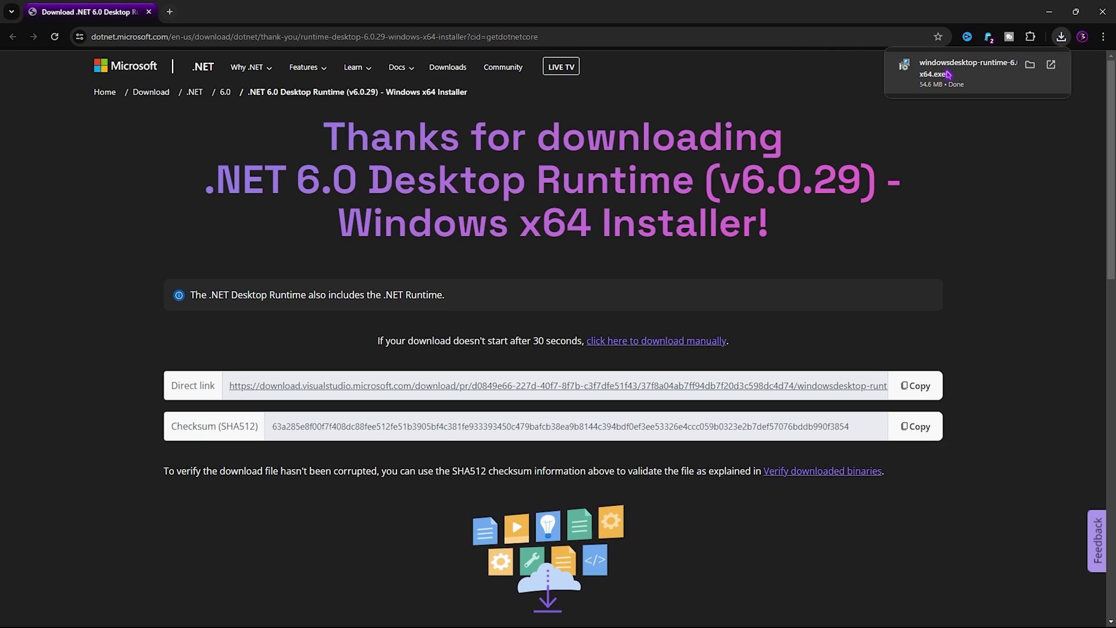
click(948, 74)
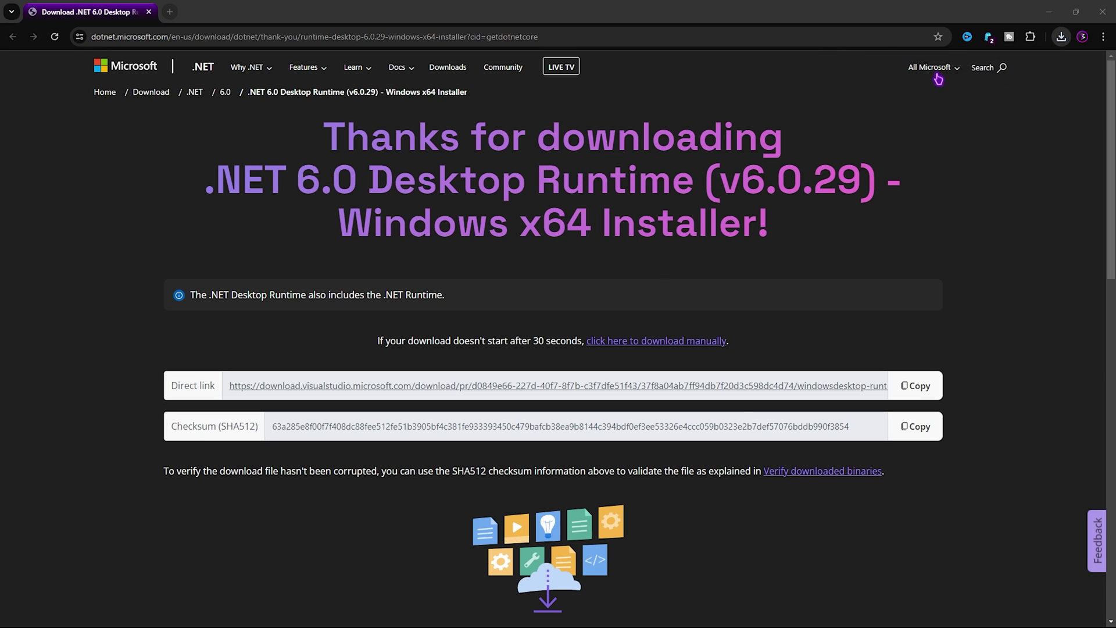
click(641, 432)
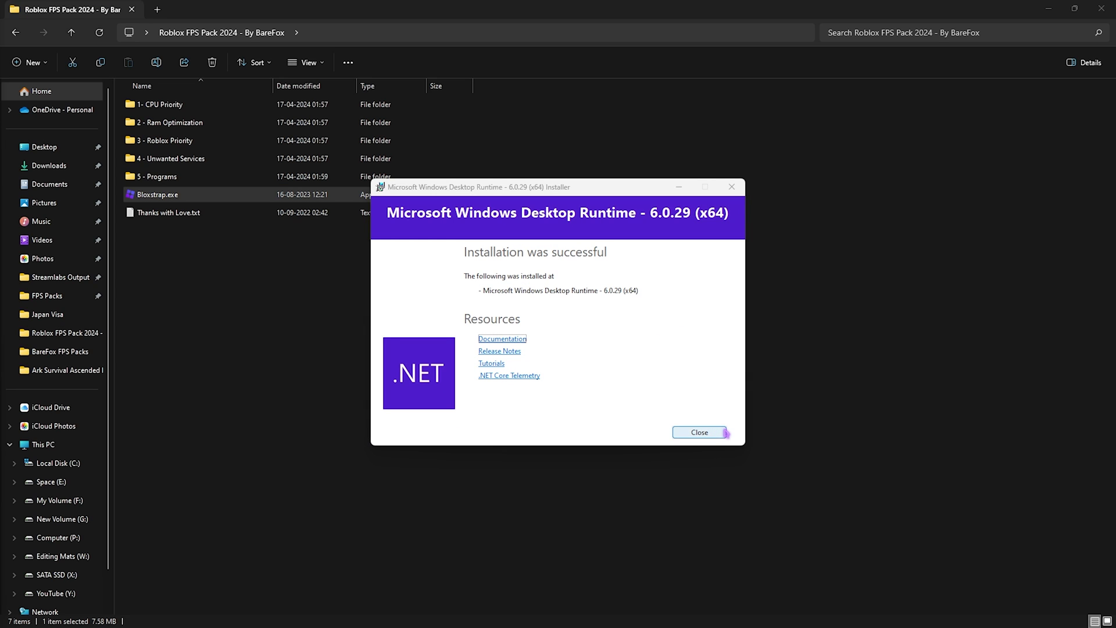
click(699, 432)
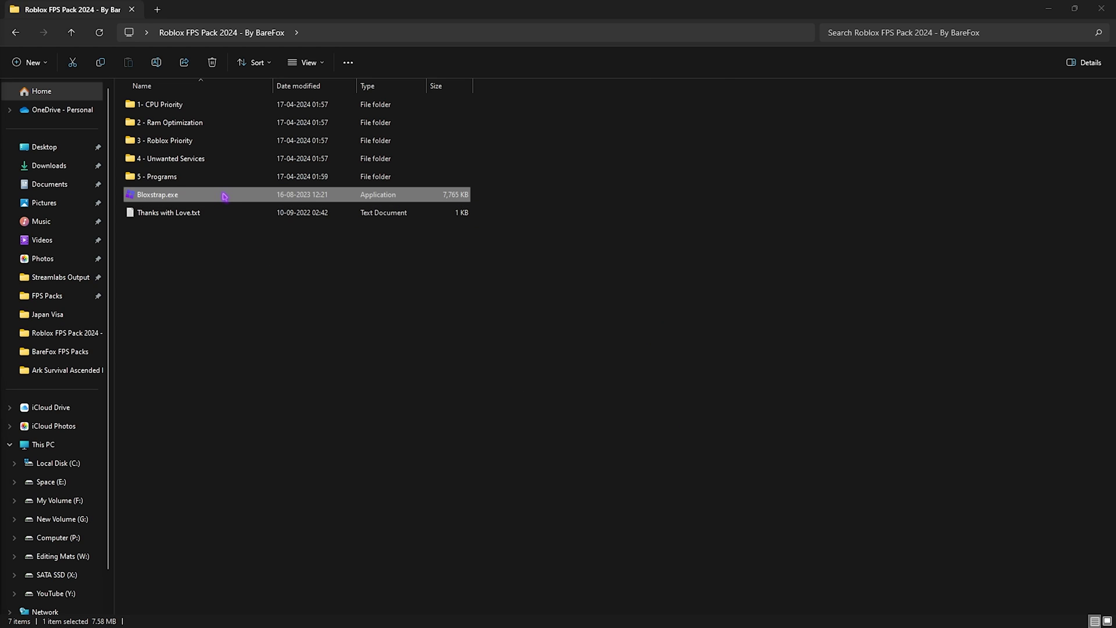
Run Bloxstrap as administrator and set FastFlags framerate limit 9999 with Voxel lighting.
right_click(229, 196)
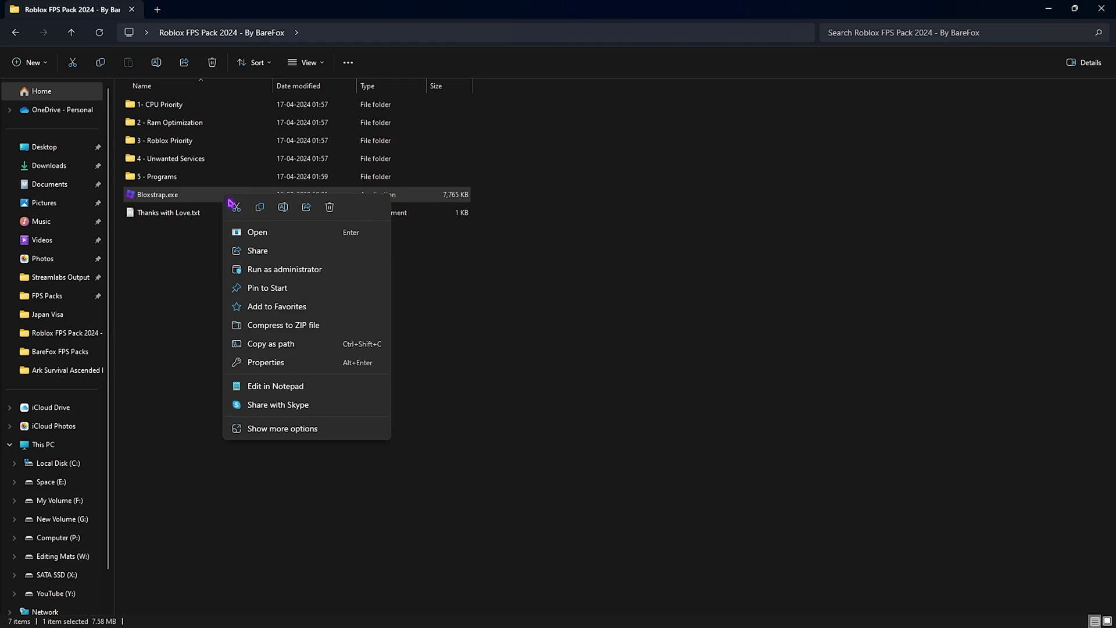
click(280, 270)
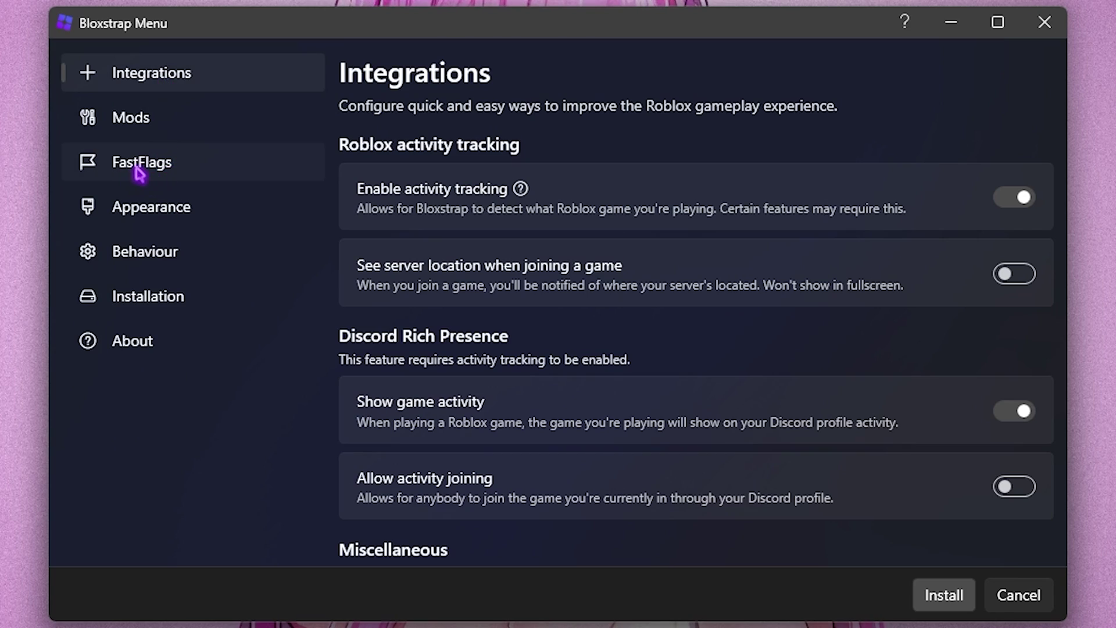
click(139, 169)
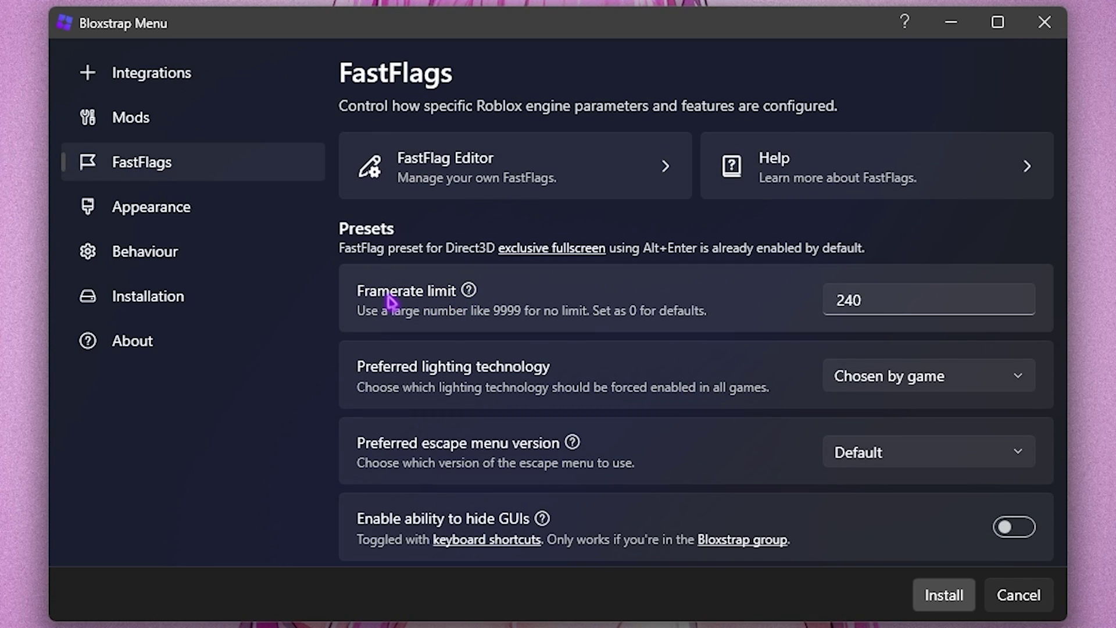
click(902, 311)
text(9999)
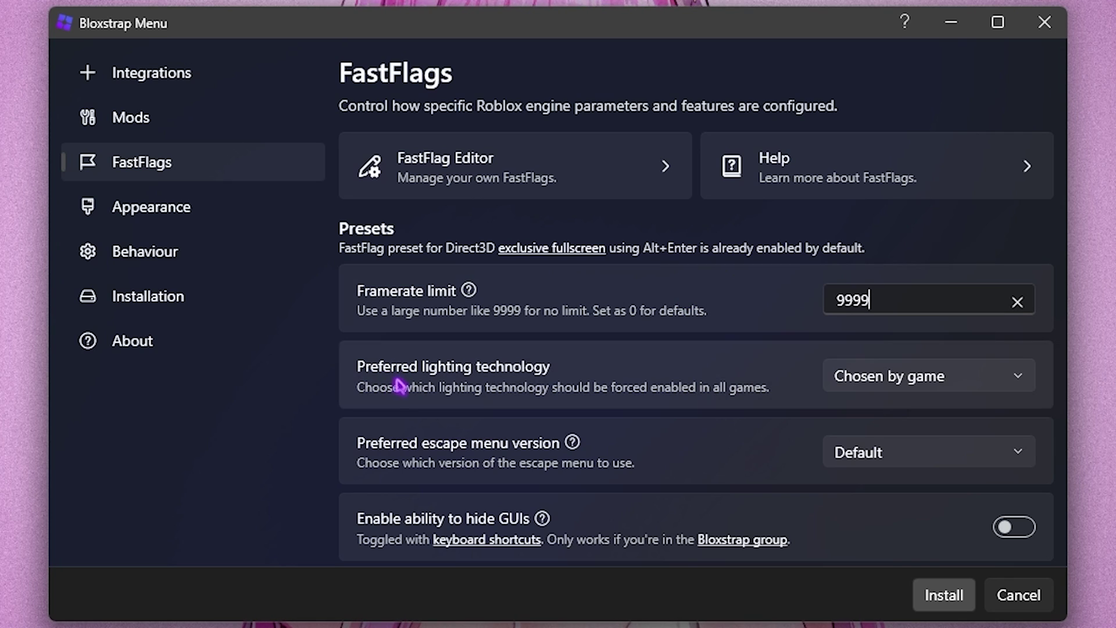
click(963, 387)
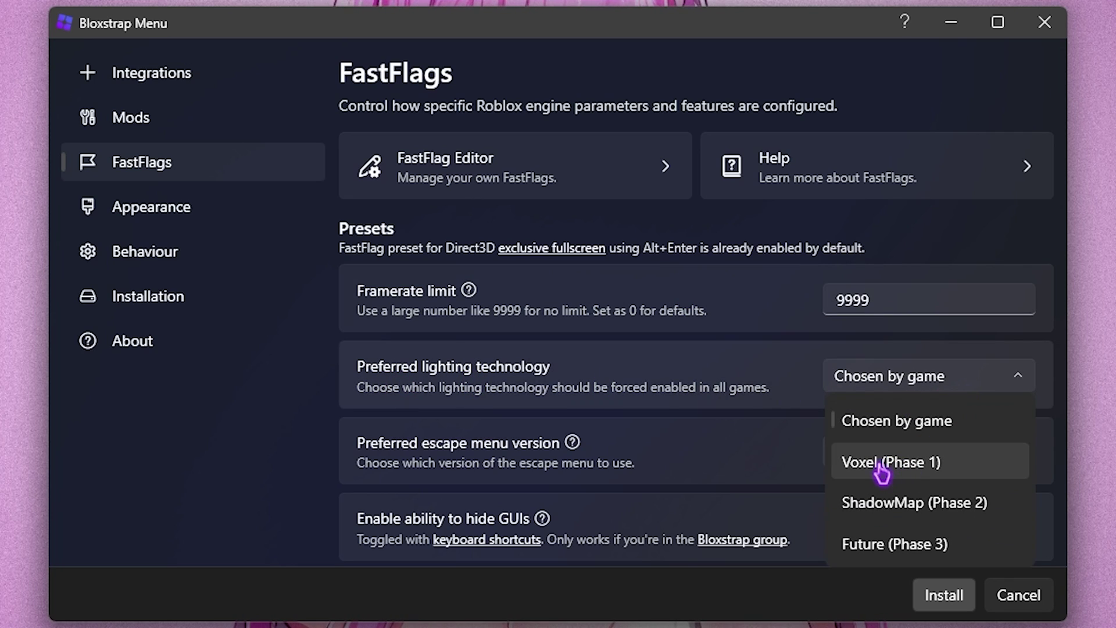
click(913, 465)
Choose escape menu Version 4 (2023), leaving old material textures off.
scroll(424, 351, down, 2)
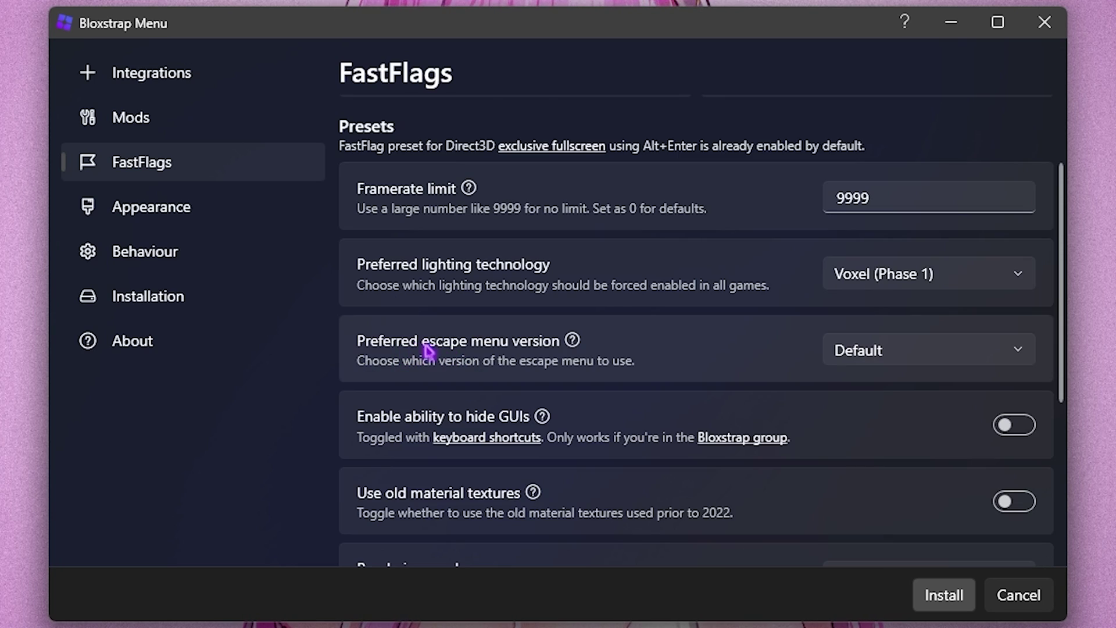
click(949, 356)
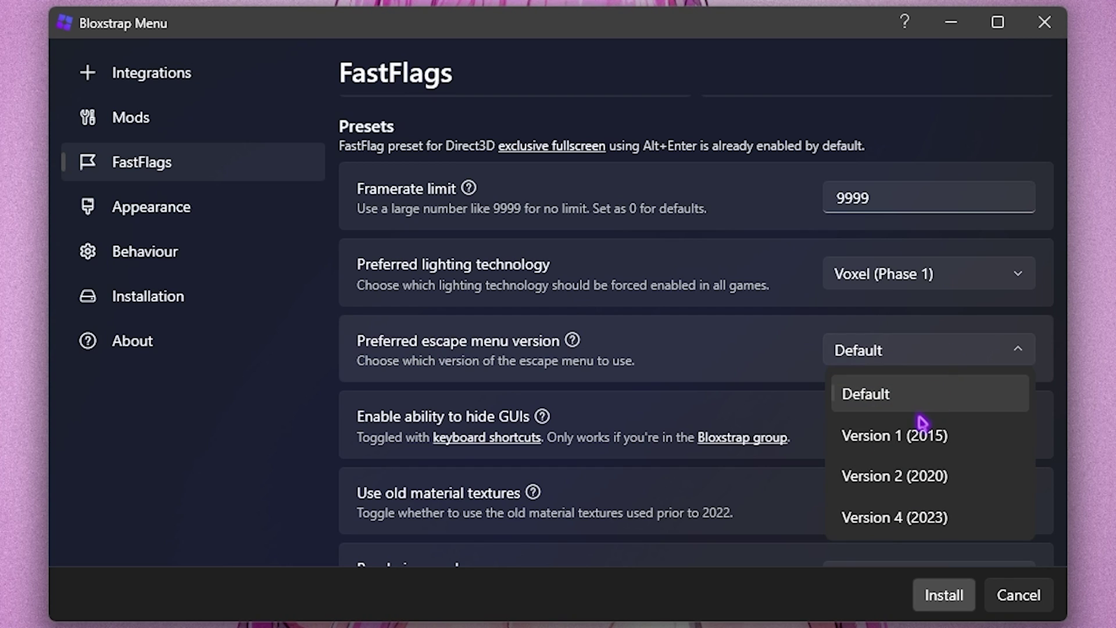
click(892, 524)
scroll(389, 357, down, 2)
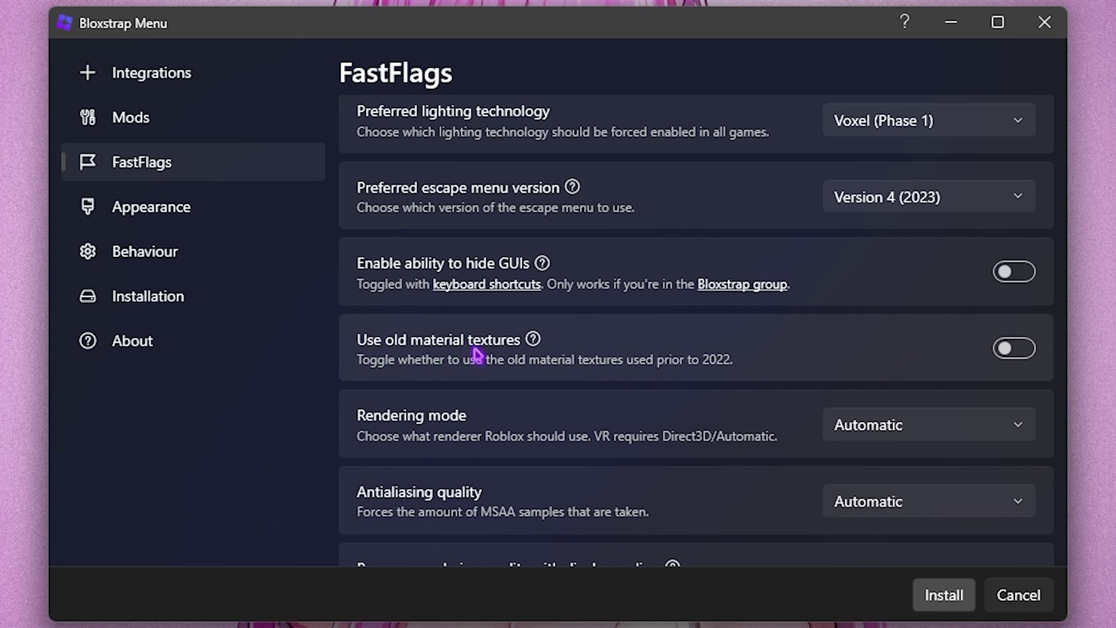
click(1001, 355)
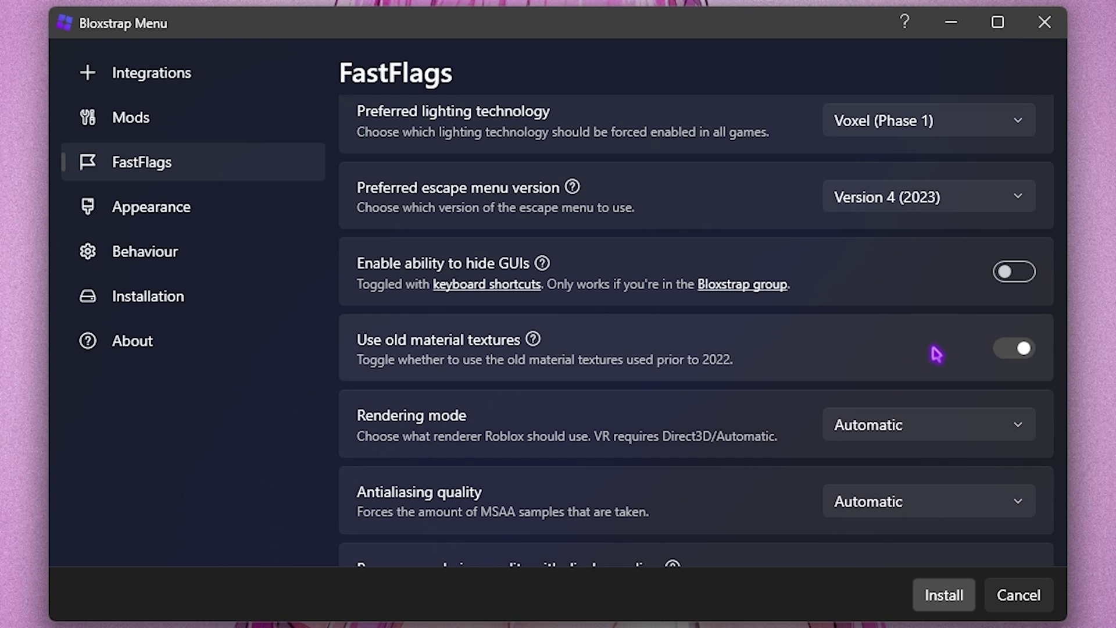
click(1023, 350)
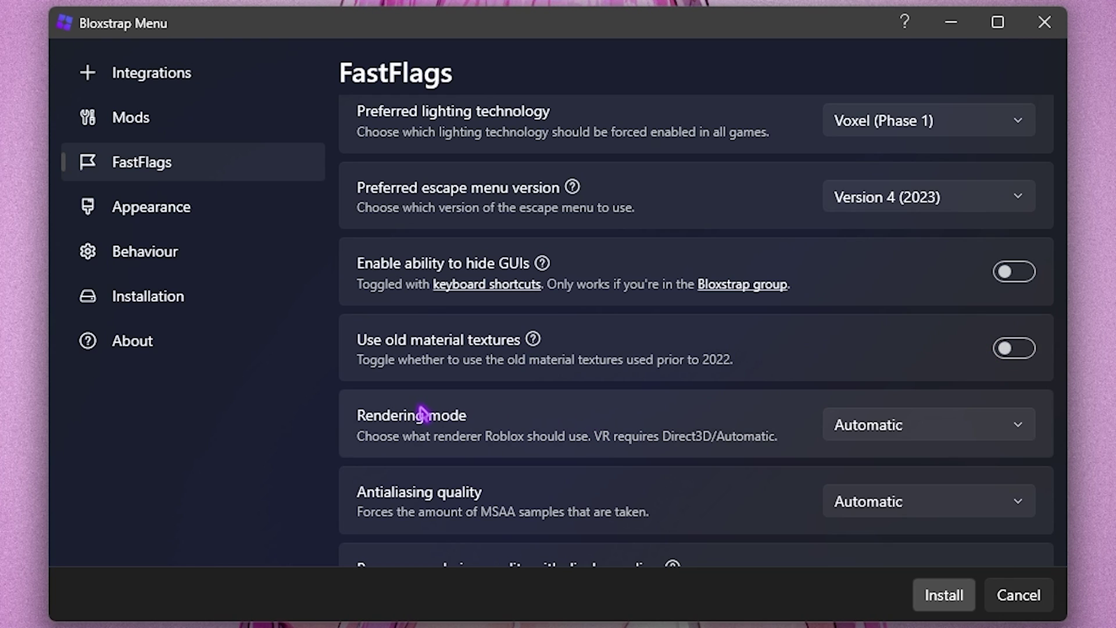
Set rendering to Vulkan, antialiasing to 2x MSAA, and preserve quality with display scaling.
scroll(616, 378, down, 3)
click(827, 330)
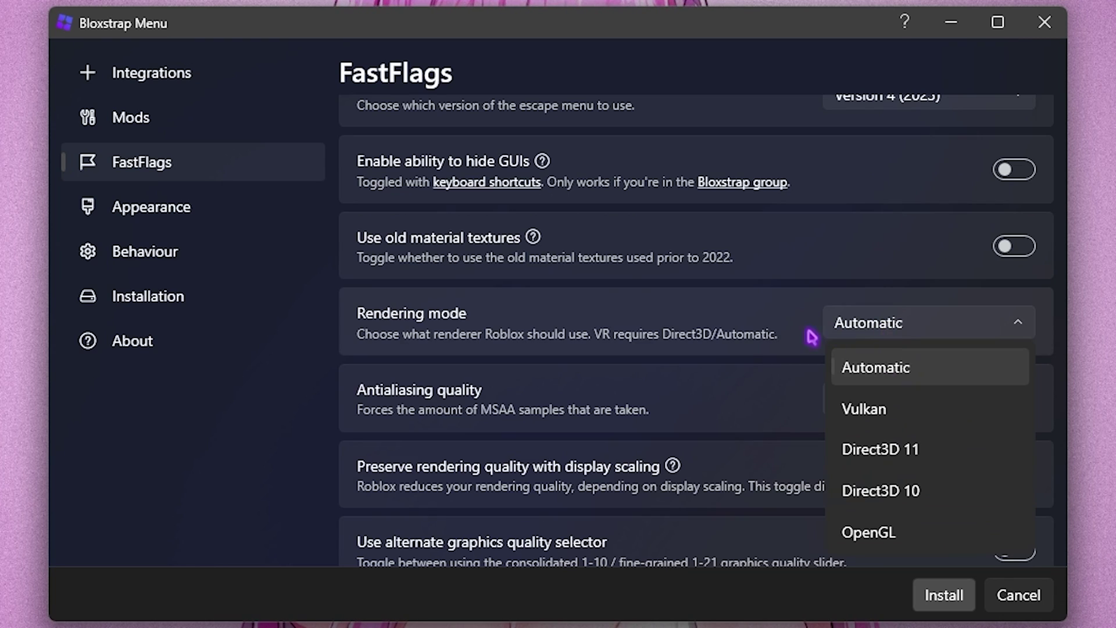
click(881, 410)
click(931, 407)
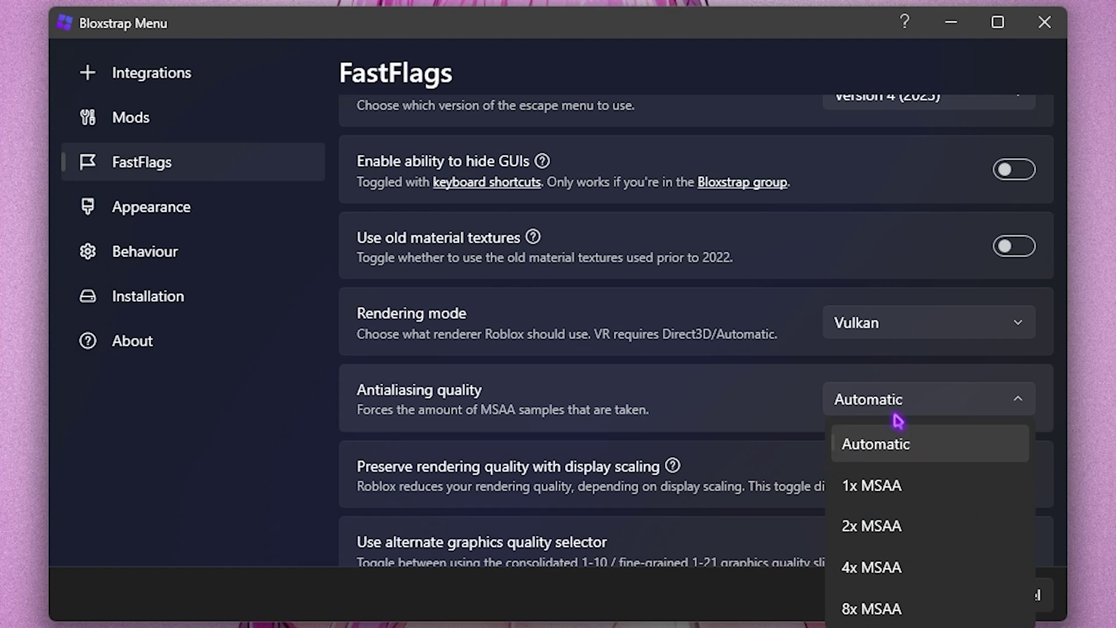
click(914, 497)
scroll(878, 416, down, 2)
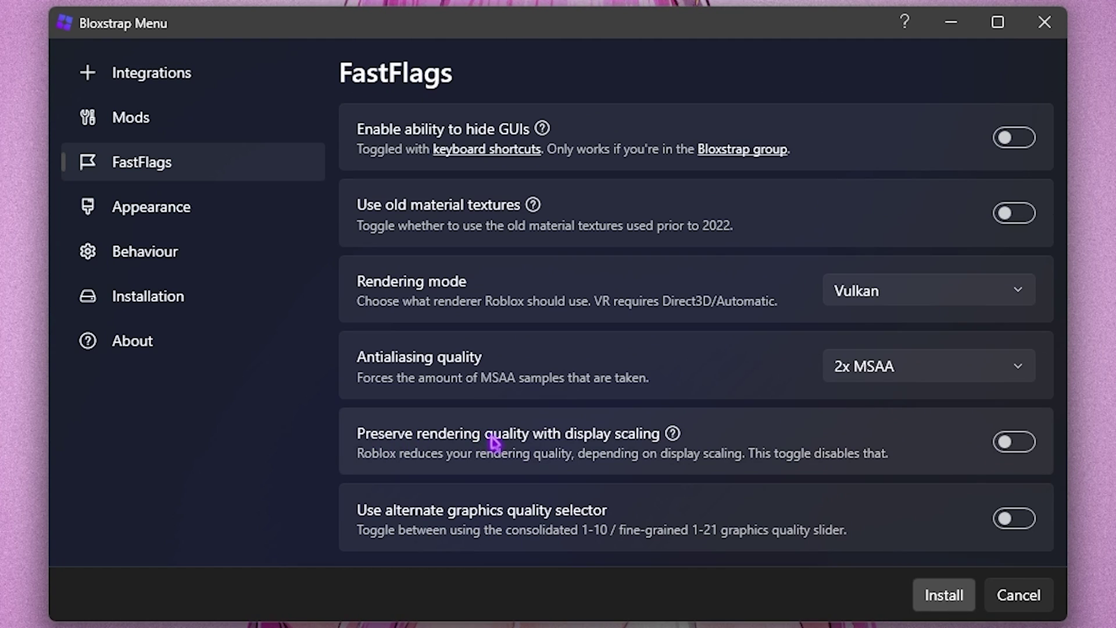
click(1018, 445)
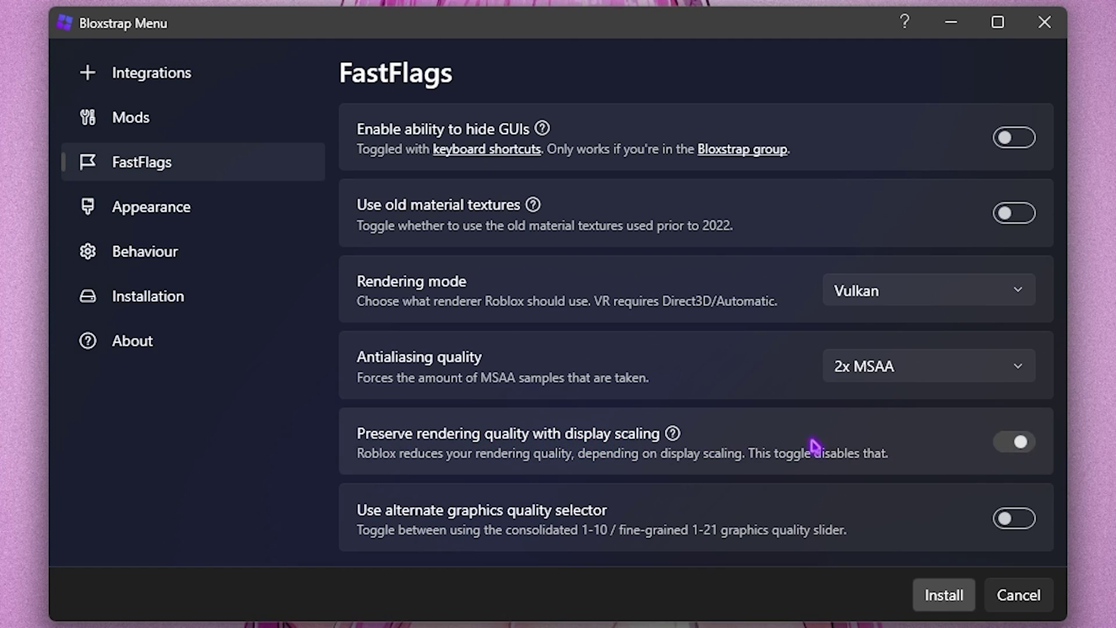
scroll(688, 421, up, 6)
Install Roblox from Bloxstrap with these FastFlags settings.
click(166, 256)
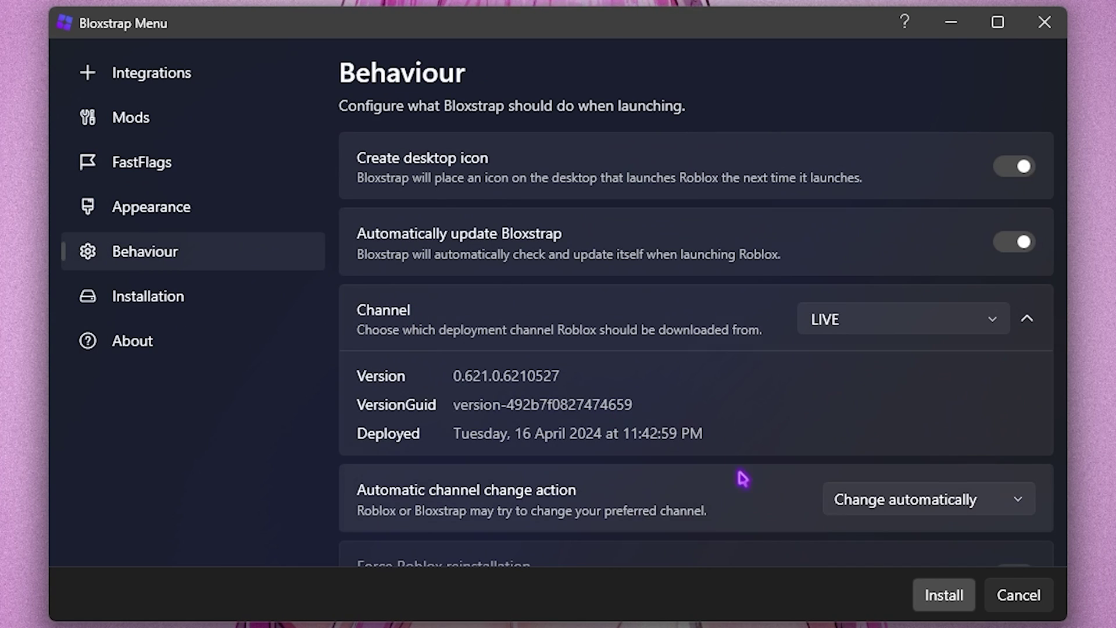
click(944, 595)
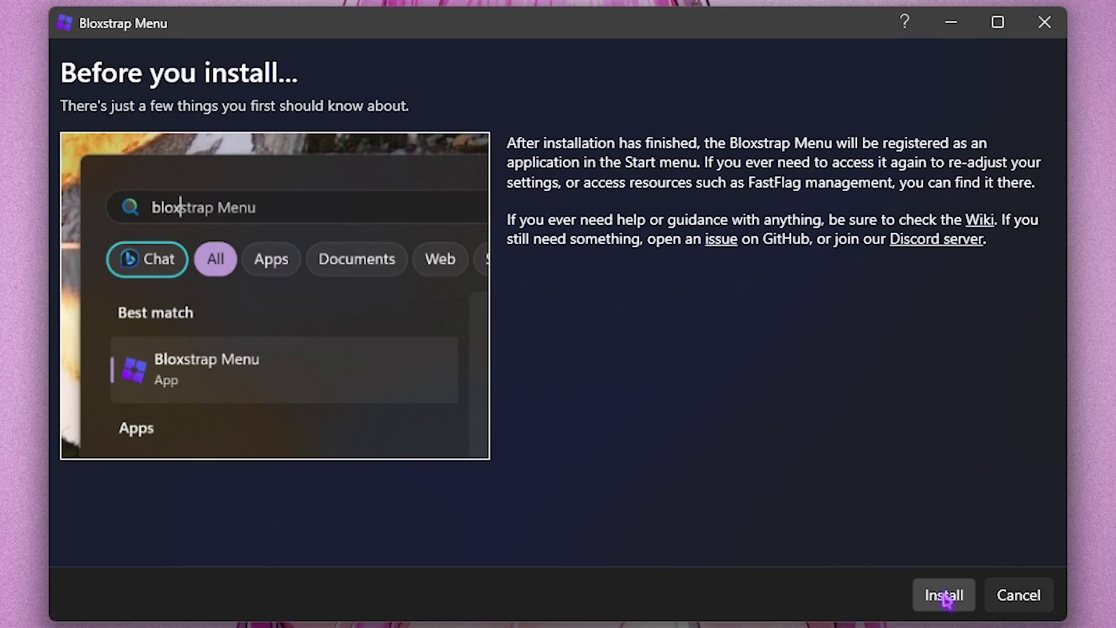
click(944, 595)
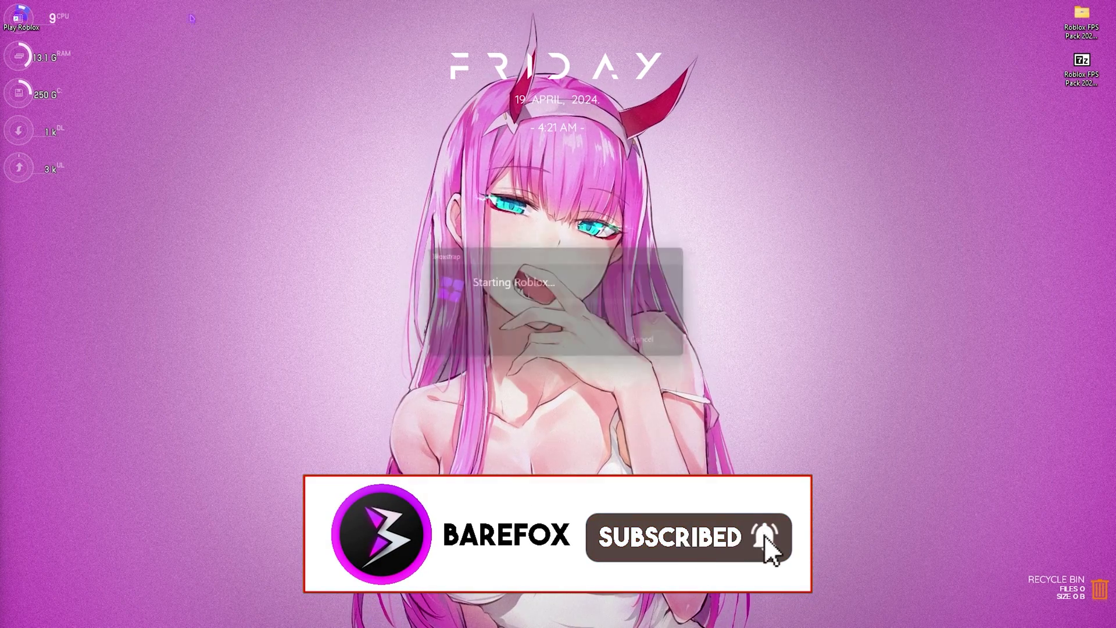
Reposition the Play Roblox desktop shortcut and fire the AWP twice in a Deathmatch round.
drag(17, 18, 55, 195)
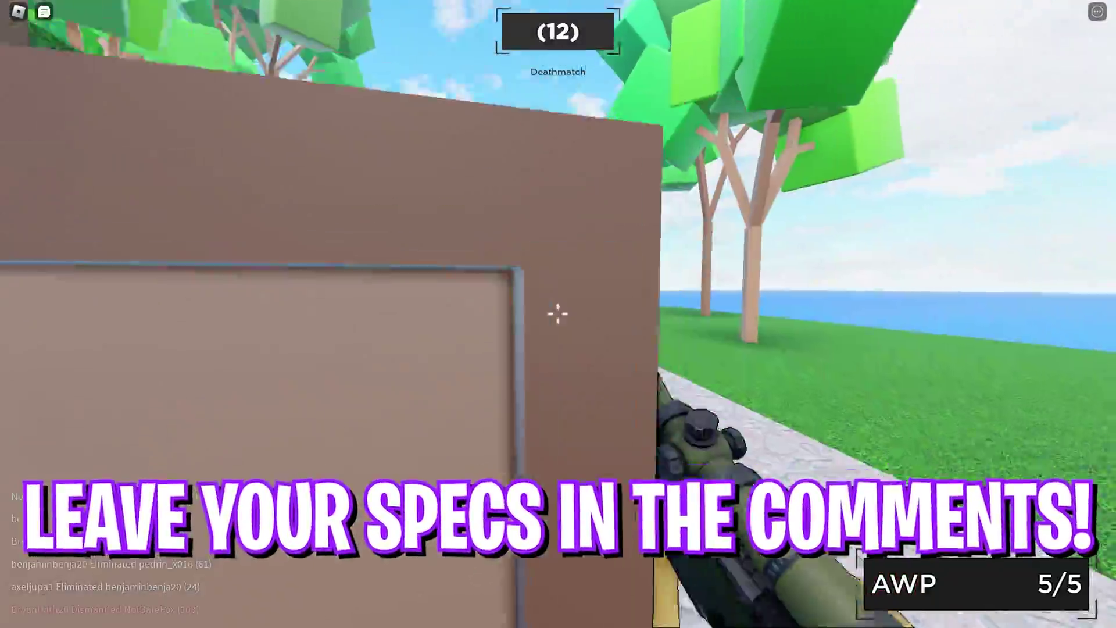
click(558, 314)
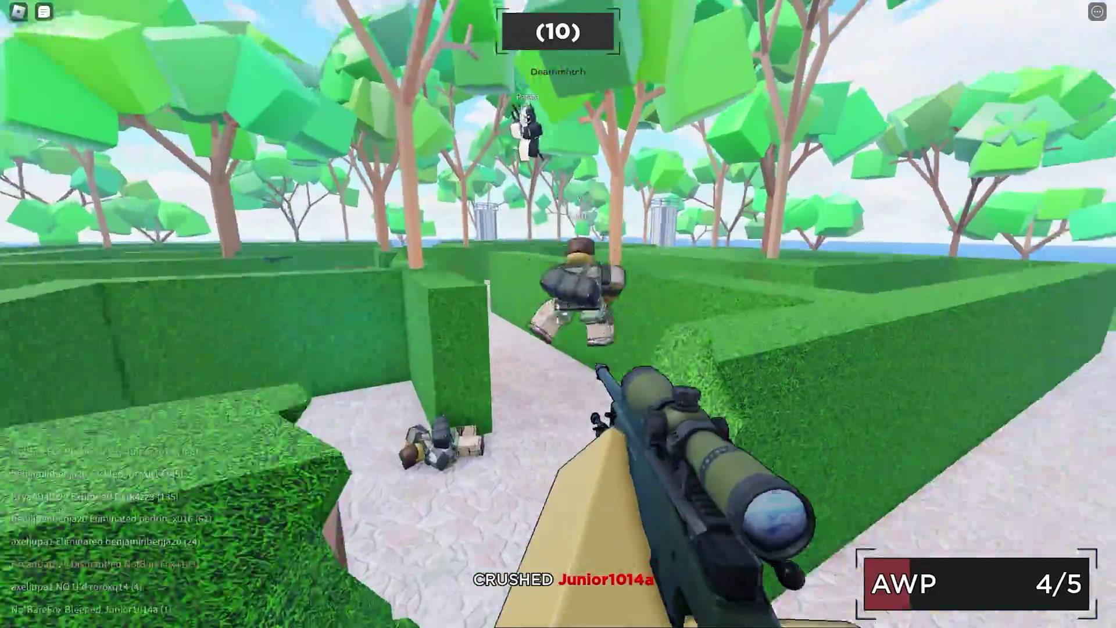
click(558, 314)
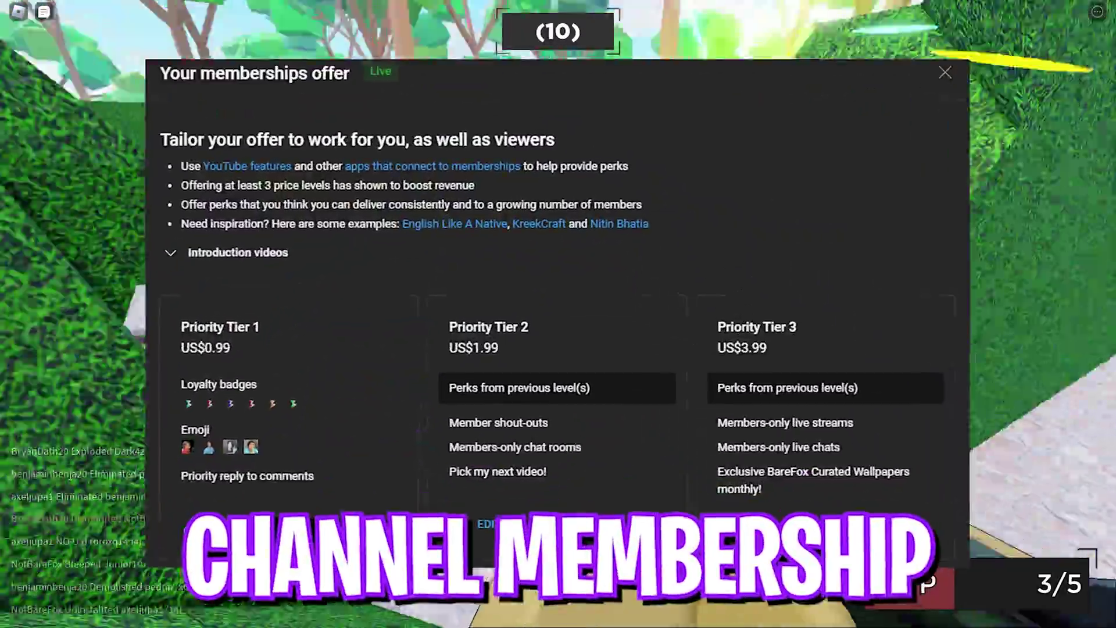